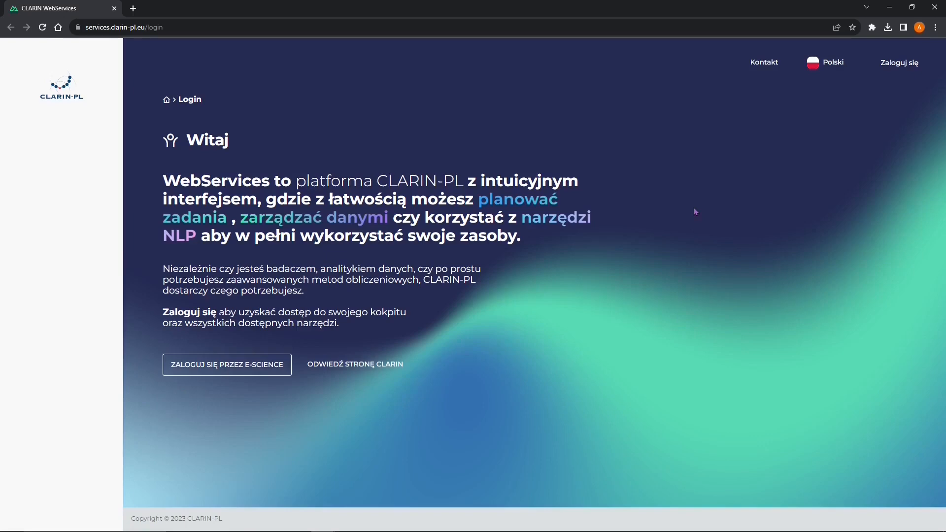
- Log in to the WebServices platform and review the dashboard's task cards and file storage summary
left_click(899, 65)
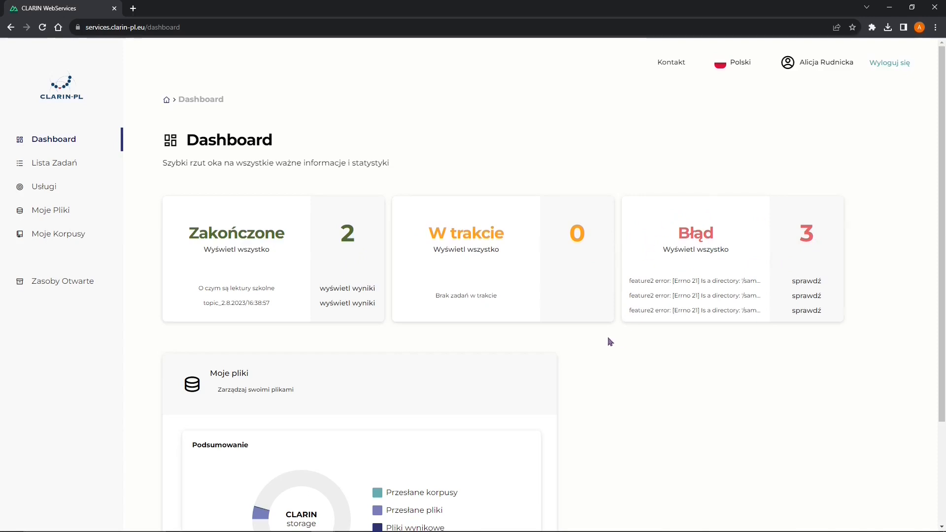
scroll(609, 341, "down", 2)
scroll(610, 342, "down", 1)
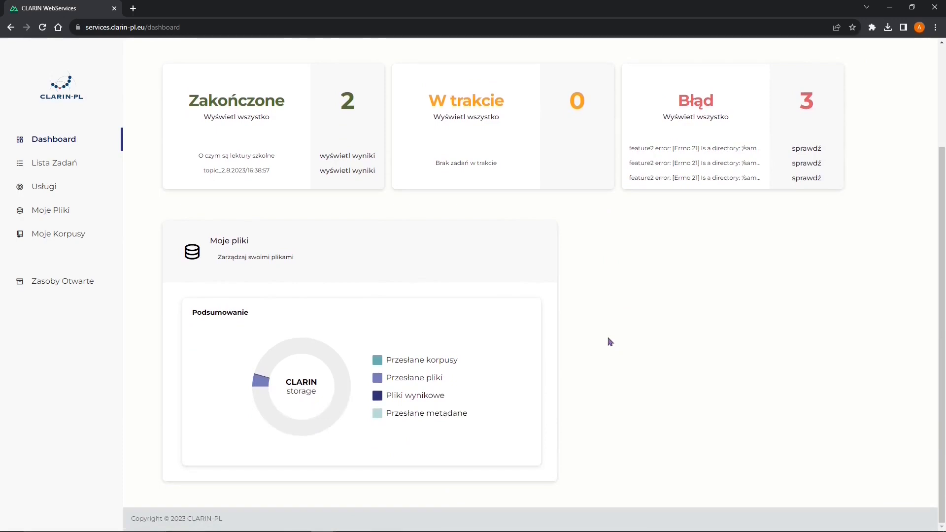
- Open the task list (Lista Zadań) and filter it by the status Zakończone
left_click(80, 164)
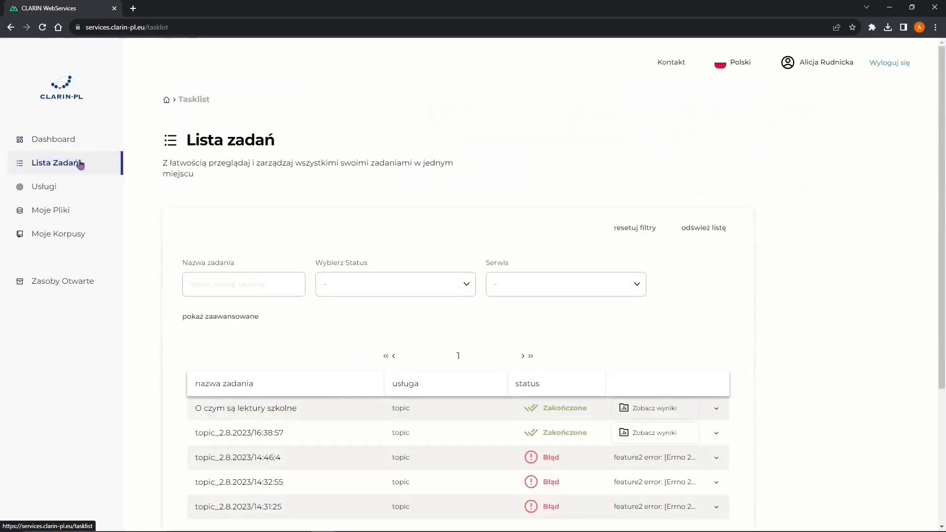
left_click(210, 286)
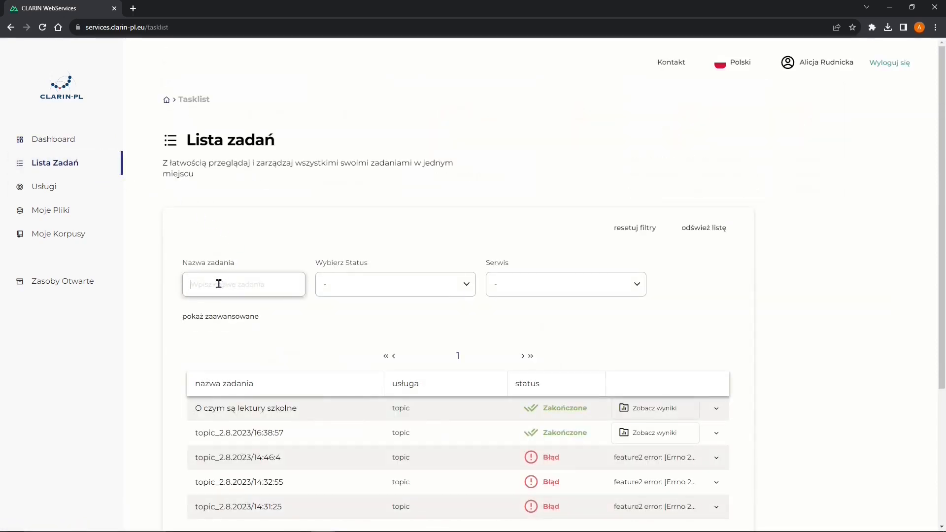
left_click(470, 289)
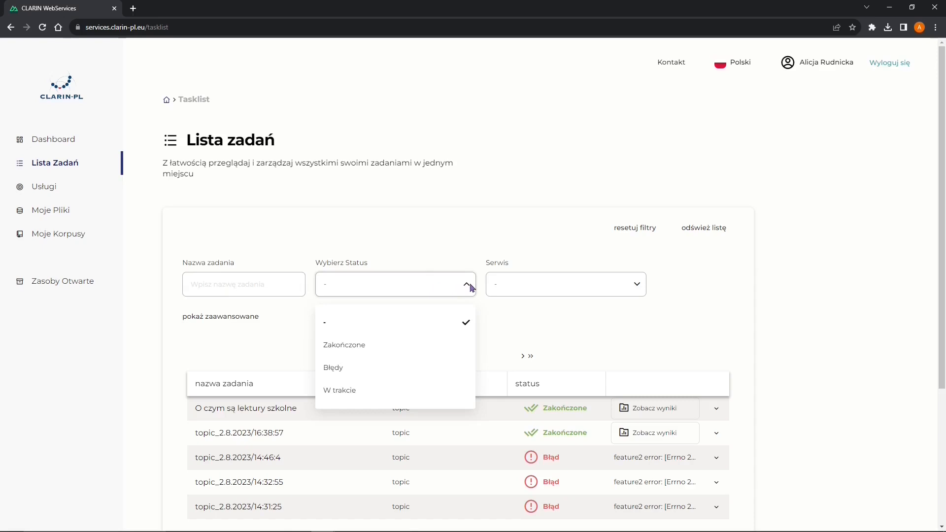
left_click(409, 351)
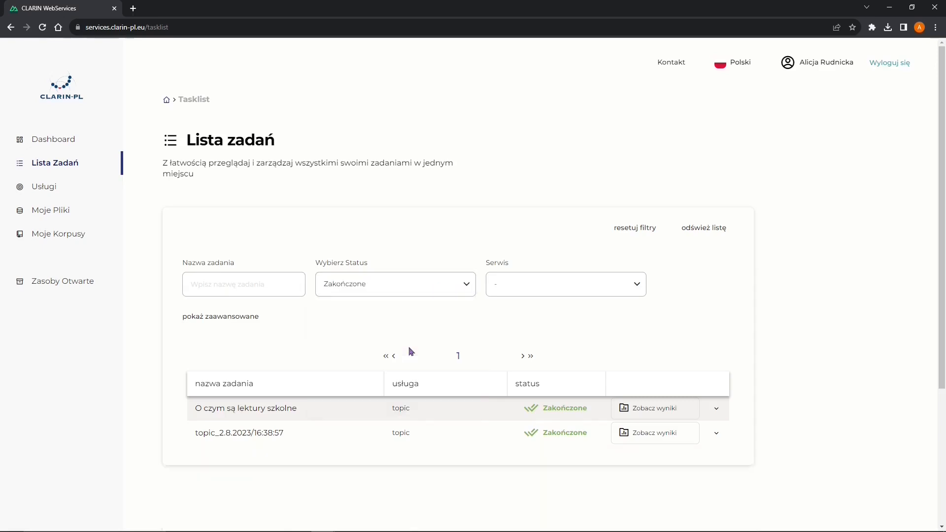
- Look through the Serwis filter options, then reset the task list filters
left_click(639, 285)
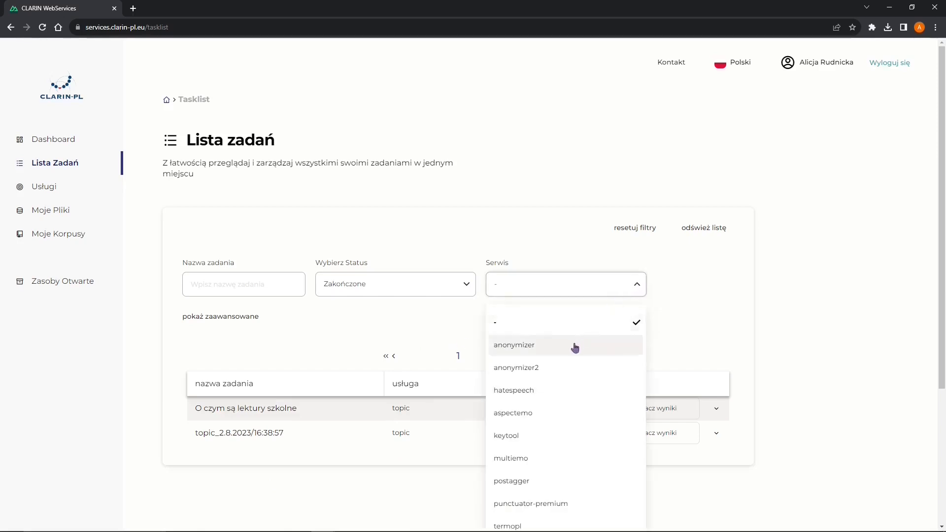
scroll(556, 451, "down", 3)
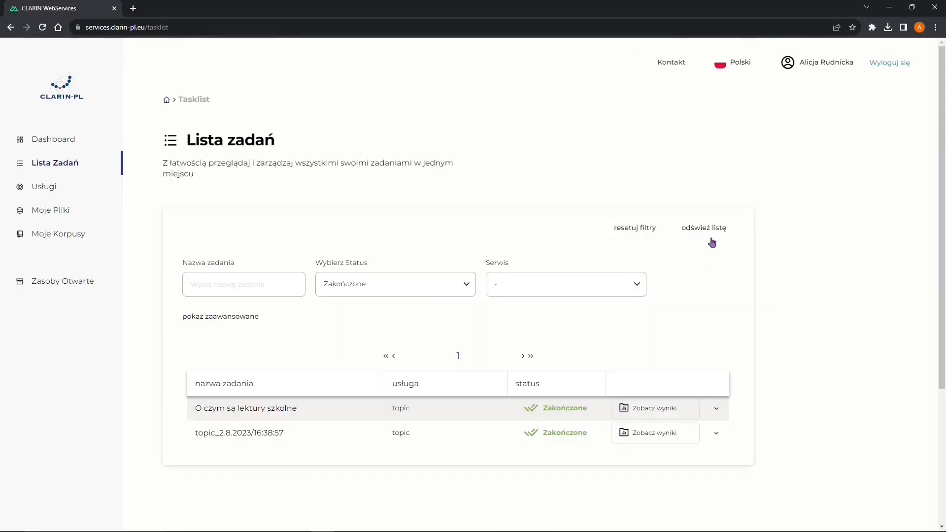
left_click(636, 228)
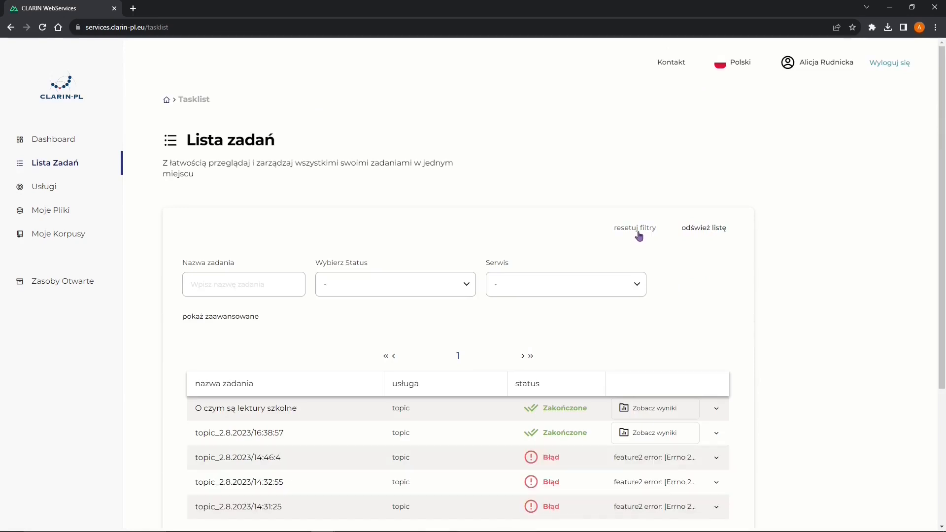
scroll(684, 255, "down", 1)
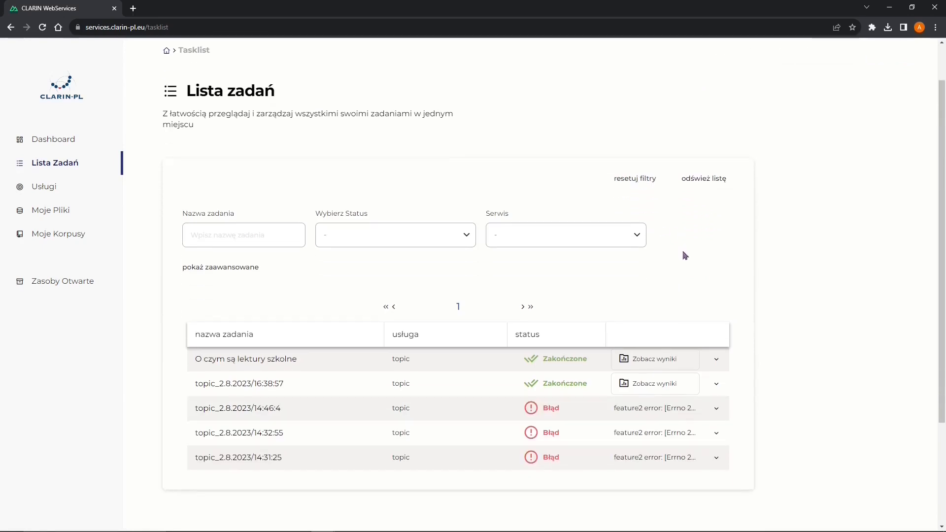
- Open the list of services (Usługi) and look through the search, category tags and available service cards
left_click(53, 192)
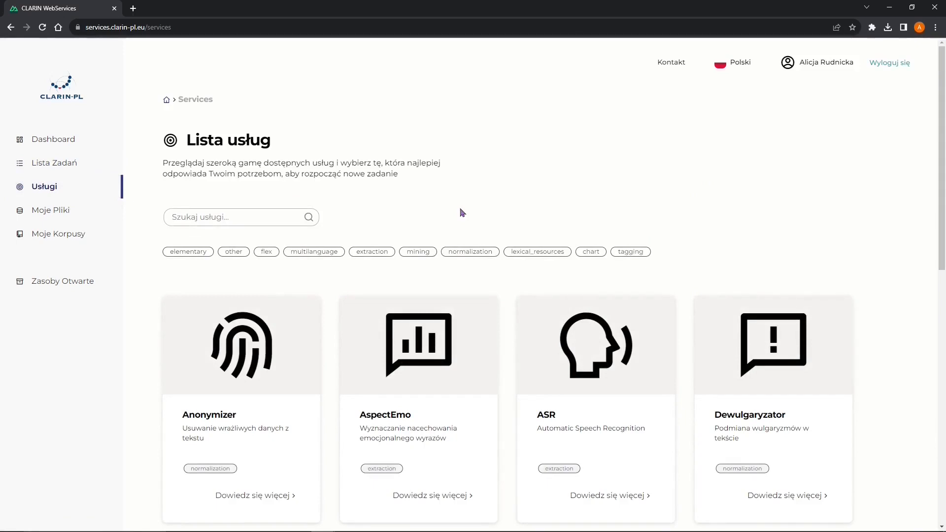
left_click(225, 218)
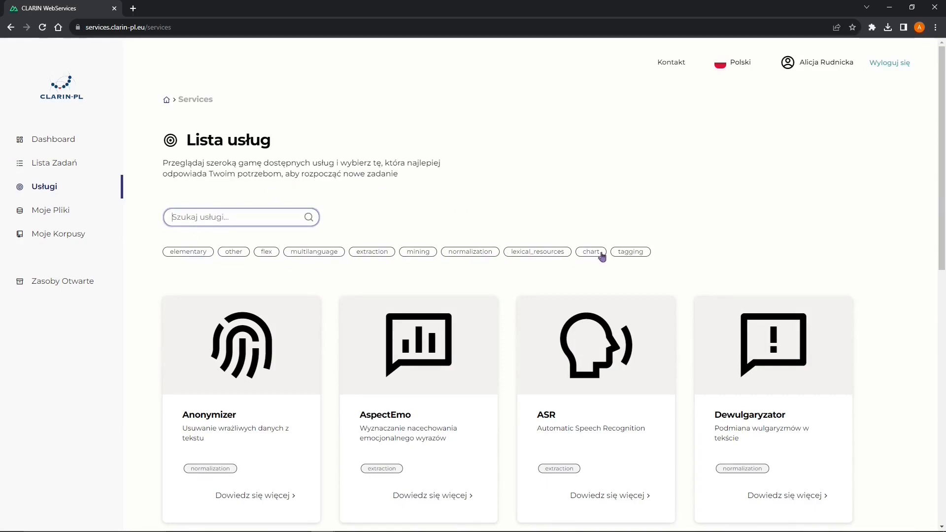
scroll(609, 256, "down", 1)
scroll(610, 258, "down", 3)
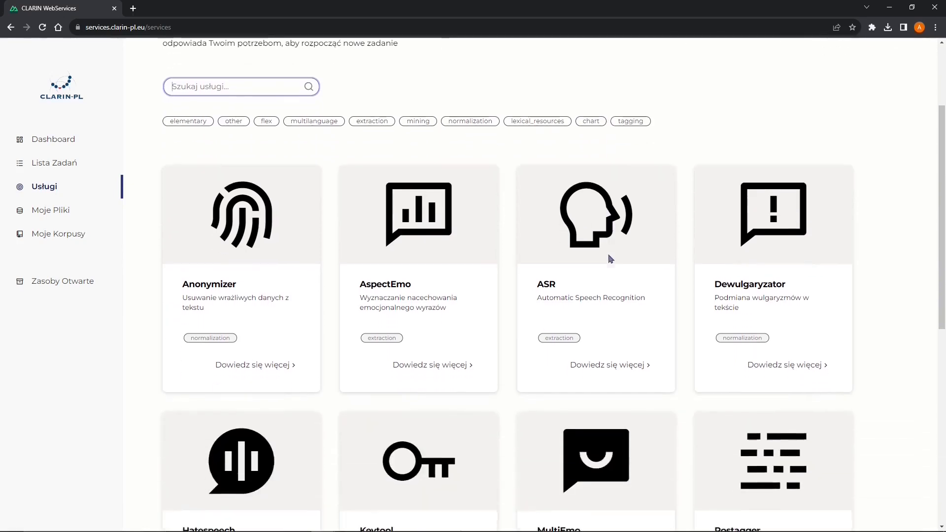
scroll(683, 279, "down", 5)
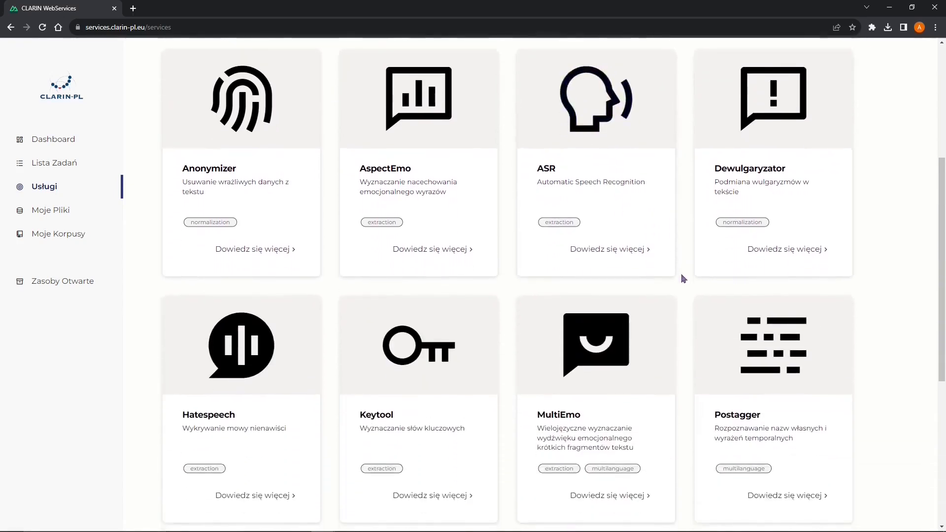
scroll(683, 279, "down", 3)
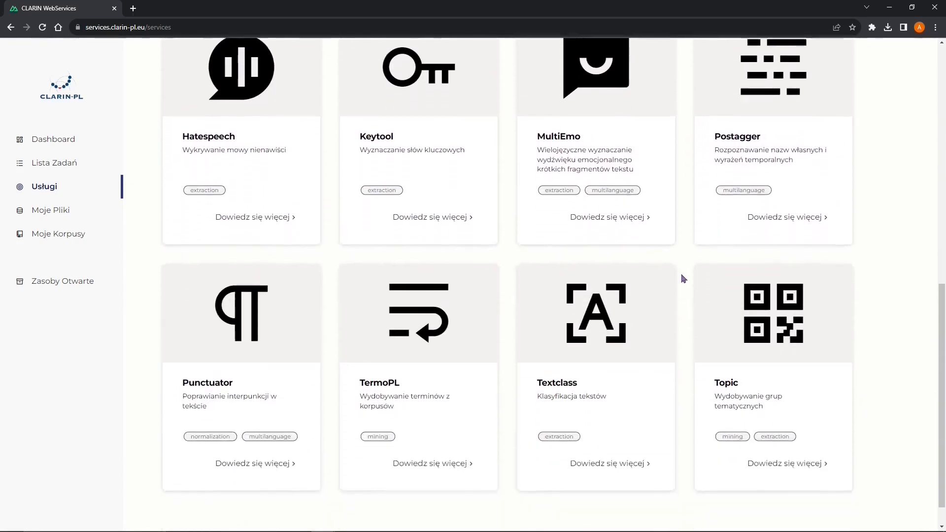
- Review the storage usage, file browser, file upload option and corpus explorer under Moje Pliki without adding a file
left_click(60, 215)
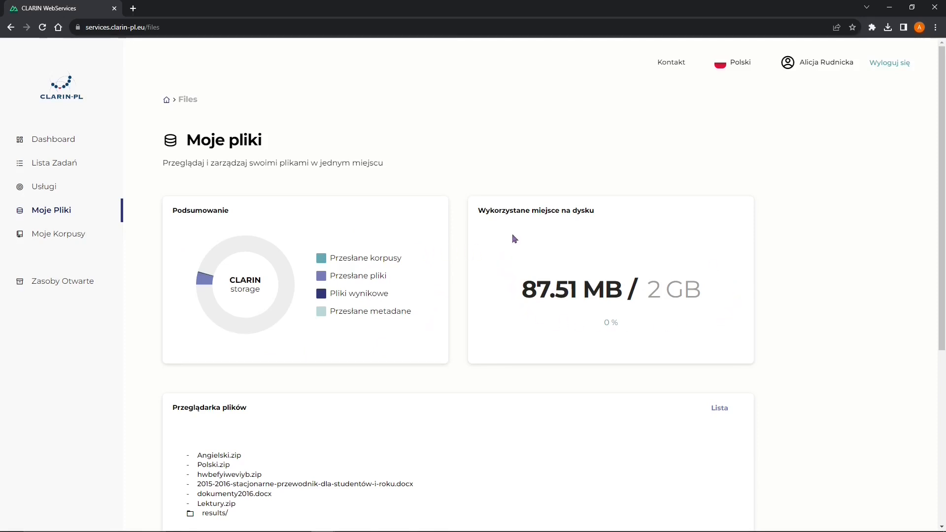
scroll(515, 239, "down", 3)
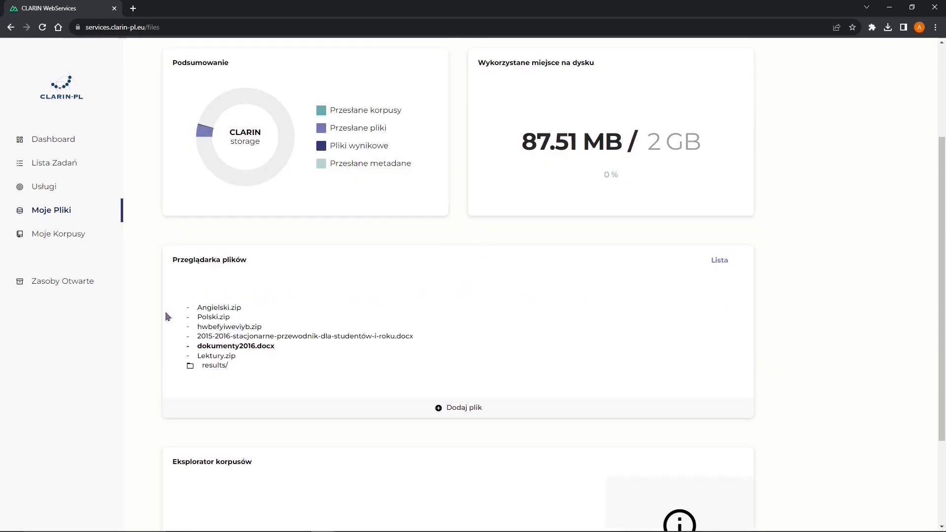
left_click(456, 416)
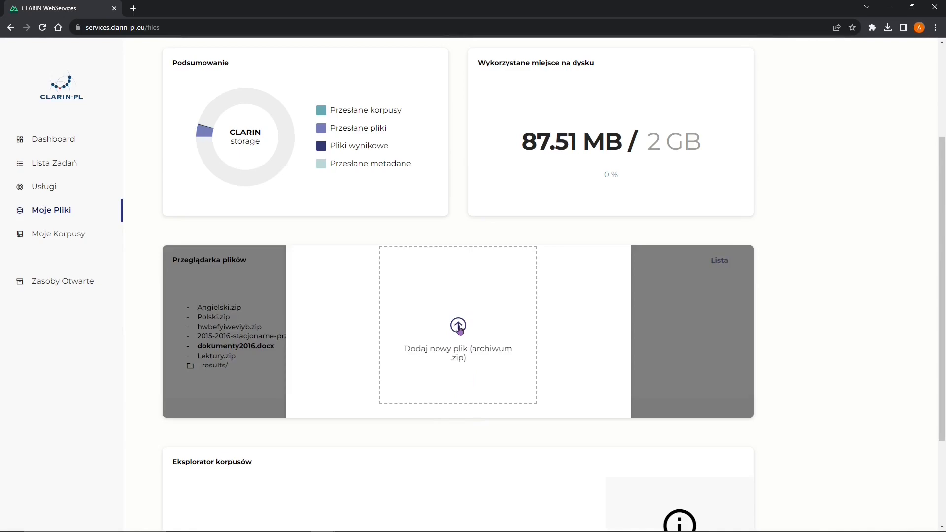
left_click(459, 327)
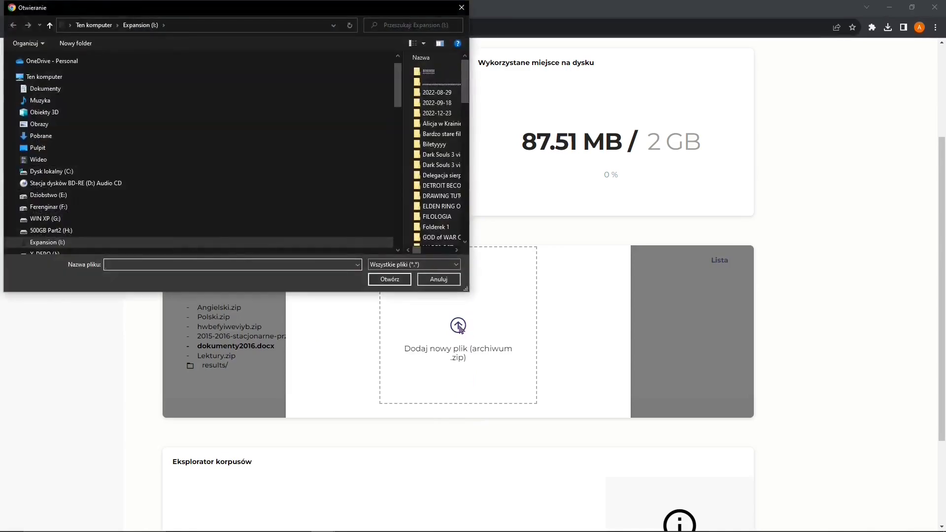
key("Escape")
scroll(539, 309, "down", 3)
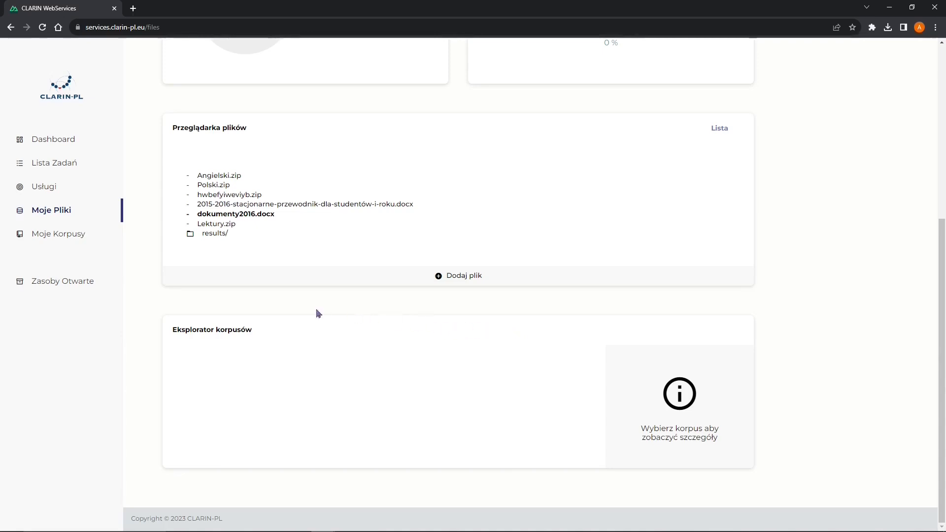
- Create a new corpus named Korpus 1 in Moje Korpusy from the "The Wakefield...Shepherds.zip" archive
left_click(69, 245)
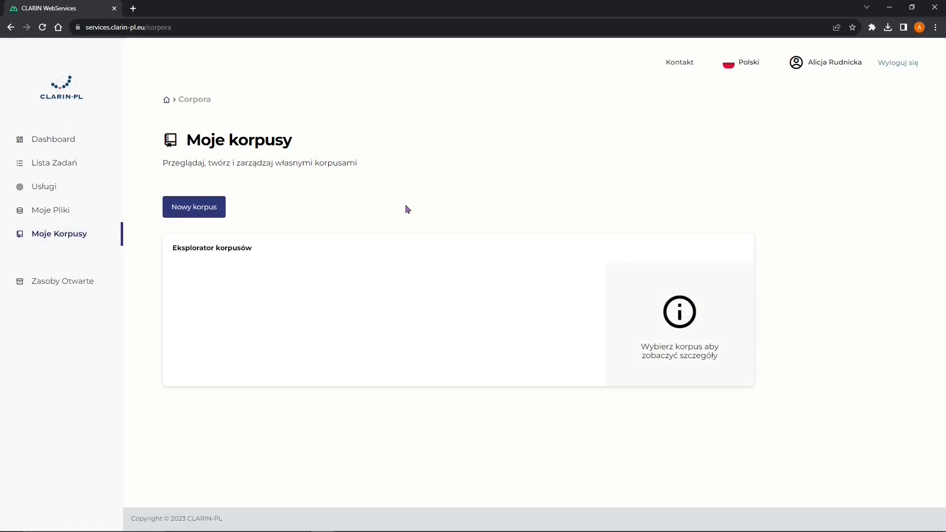
left_click(205, 210)
left_click(364, 227)
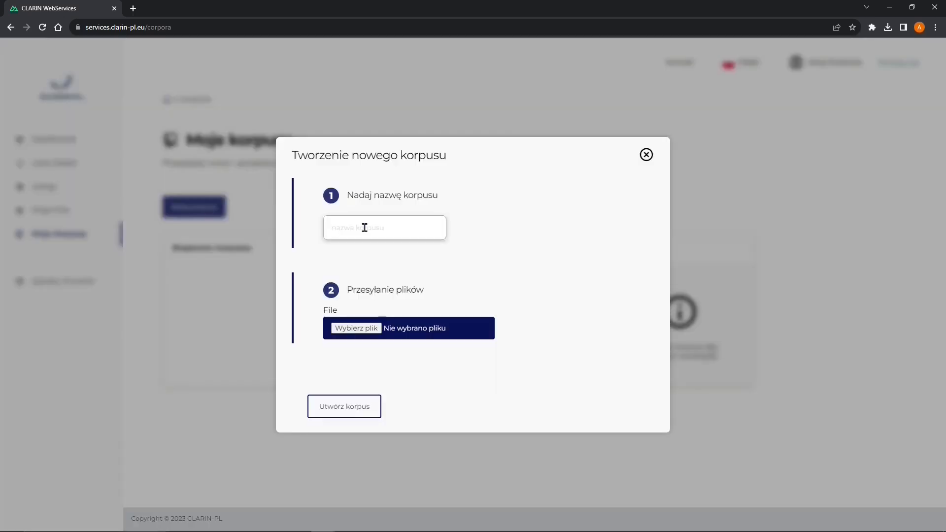
type("Korpus 1")
left_click(356, 328)
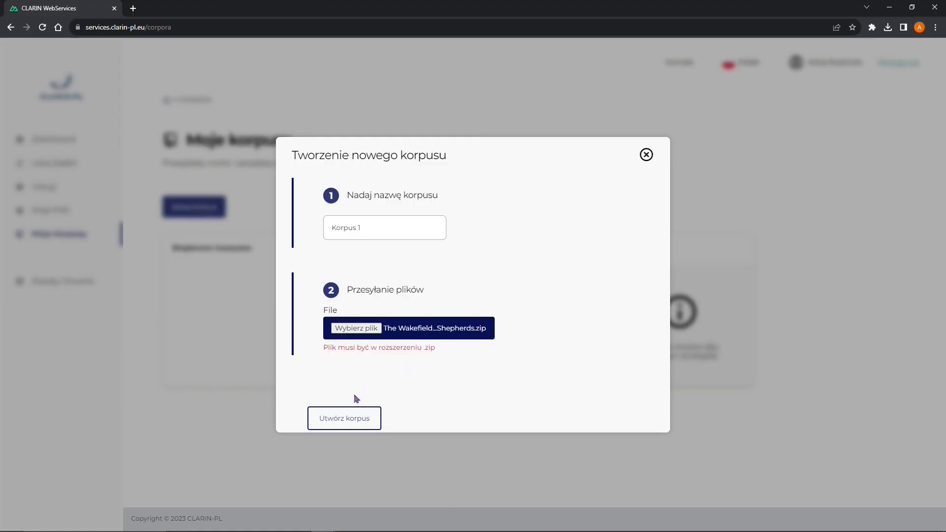
left_click(350, 418)
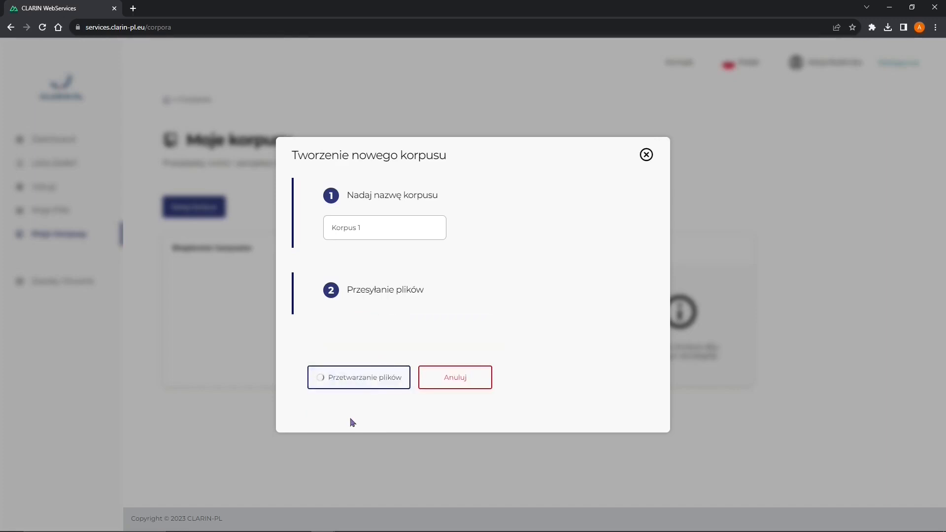
left_click(352, 416)
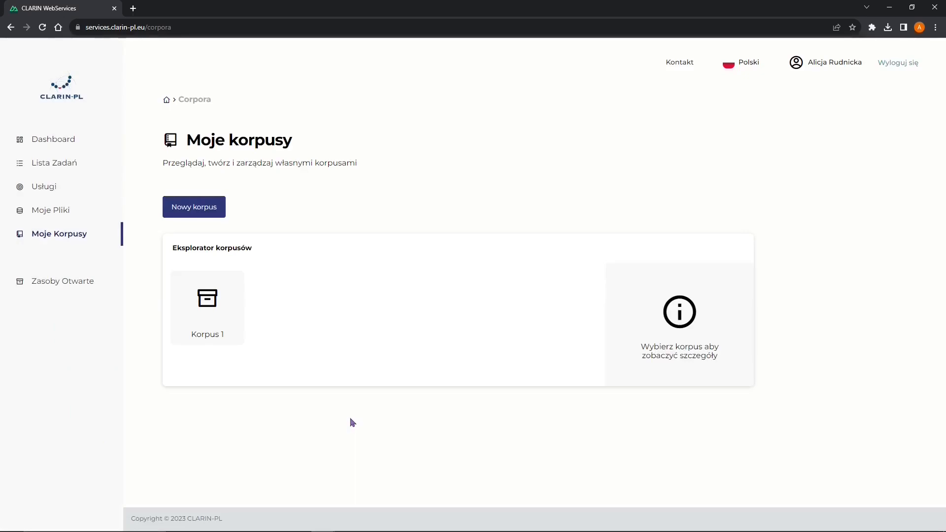
- Open the open resources catalog (Zasoby Otwarte), look through its OpenSource entries and close it
left_click(56, 289)
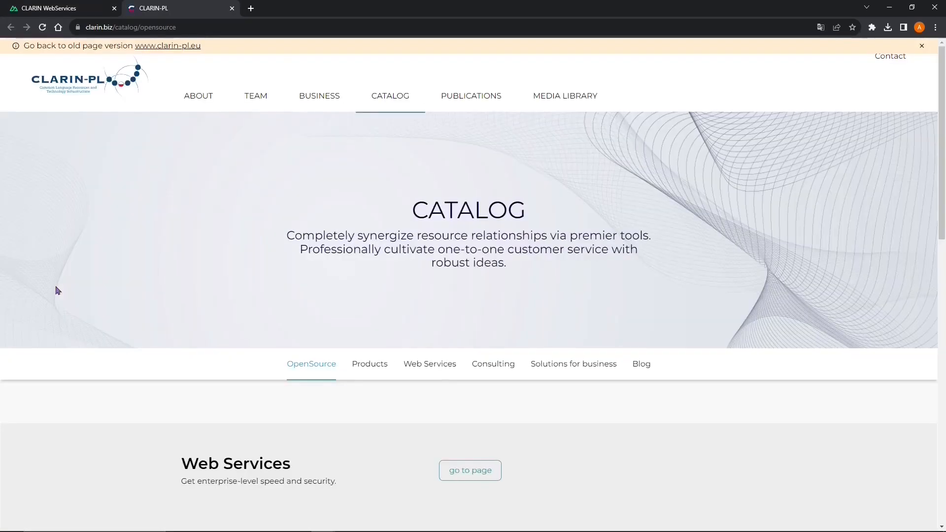
scroll(56, 290, "down", 6)
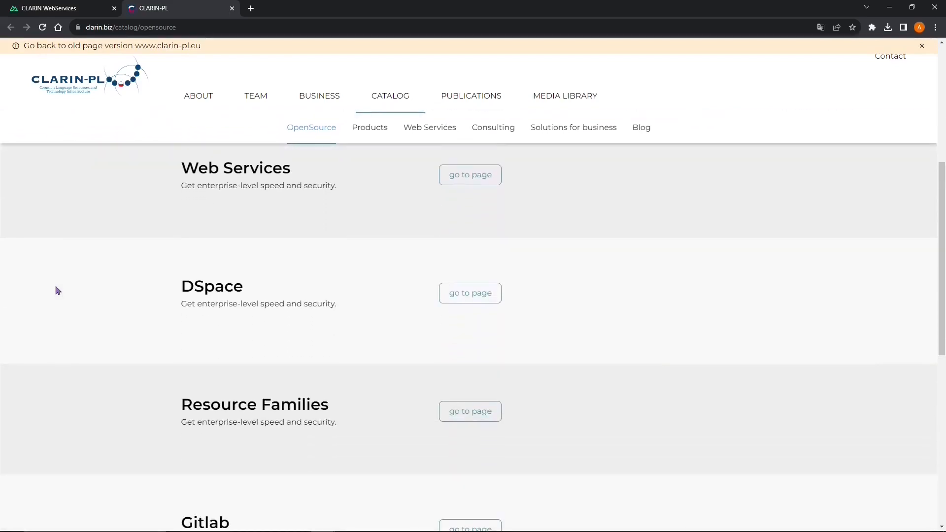
scroll(56, 290, "down", 6)
scroll(57, 290, "down", 1)
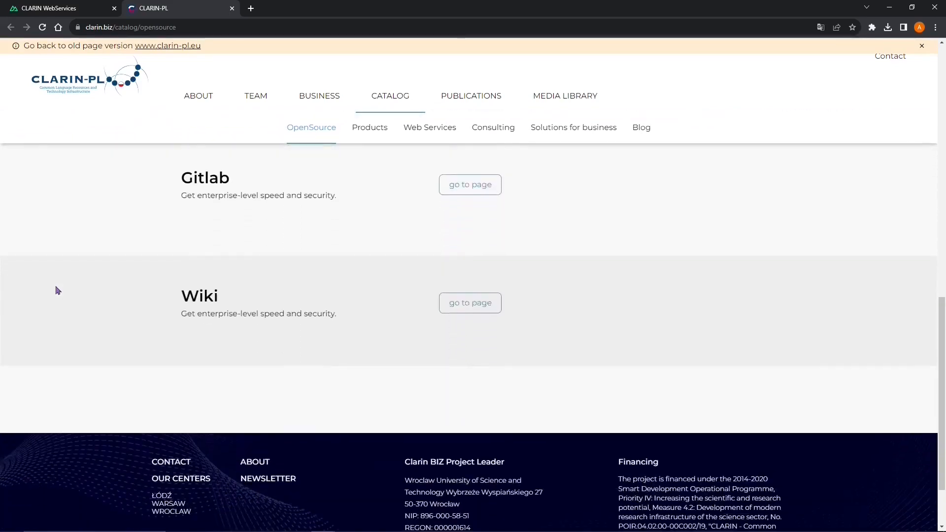
key("ctrl+w")
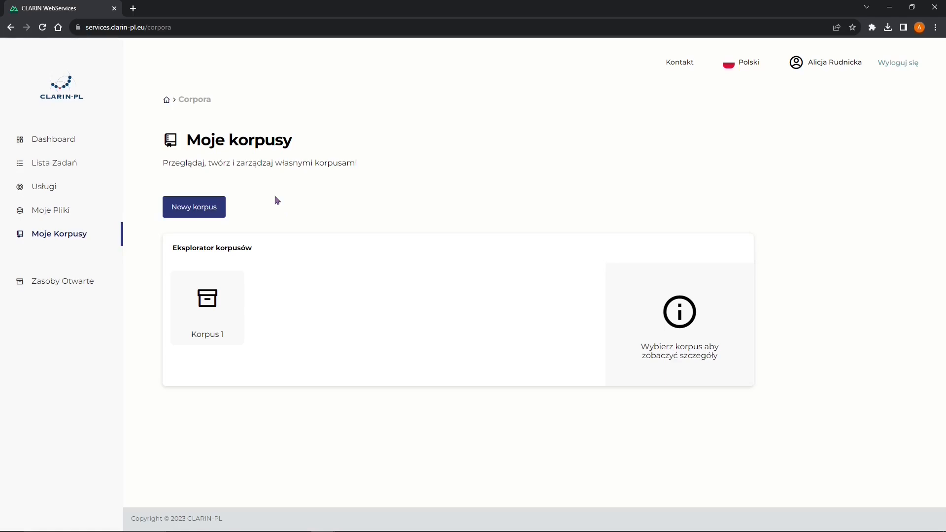
- Return to the services list and open the details page of the Topic service
left_click(50, 192)
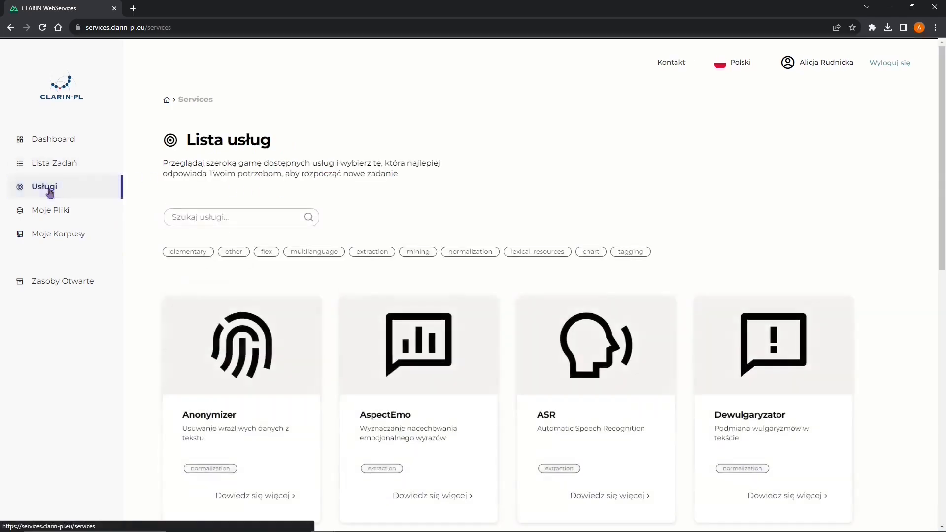
scroll(551, 193, "down", 7)
scroll(555, 186, "down", 4)
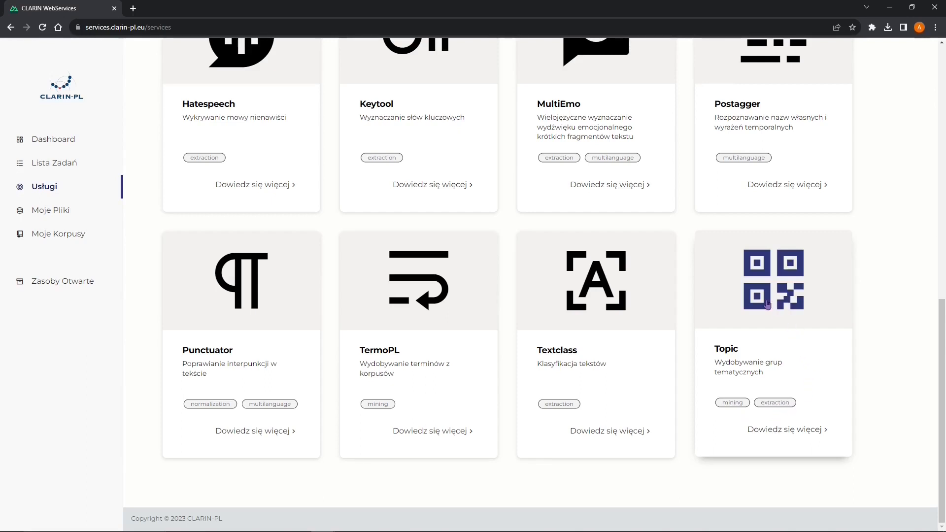
left_click(785, 430)
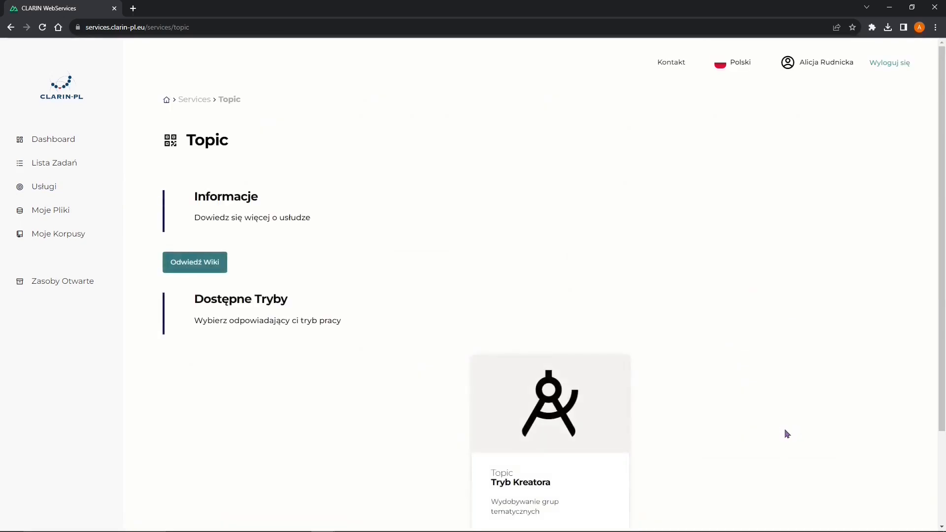
- Consult the Topic service's wiki page, close it, and open the new task creator (Tryb Kreatora) for Topic
left_click(205, 265)
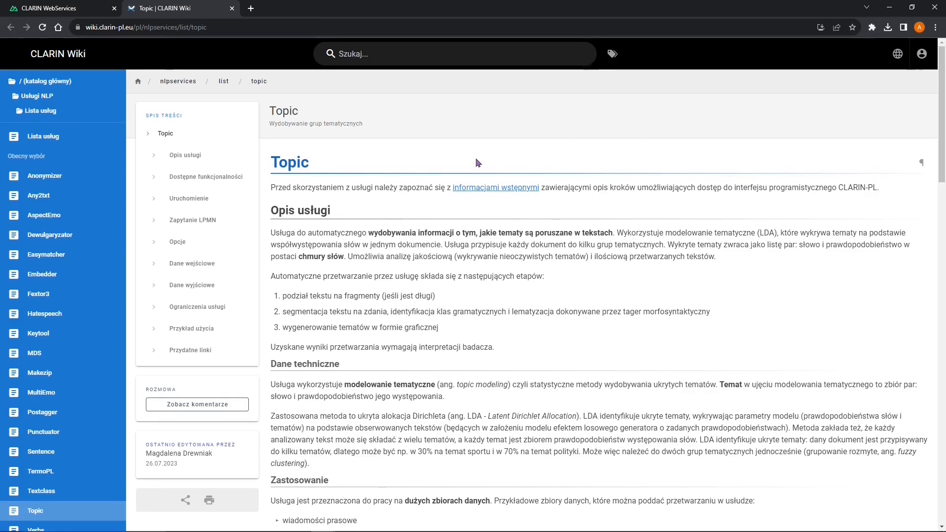
key("ctrl+w")
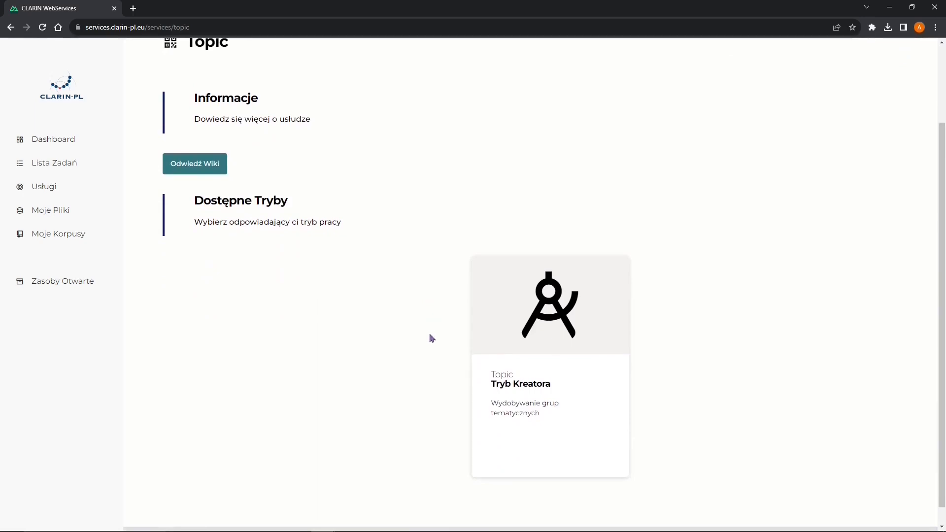
left_click(533, 394)
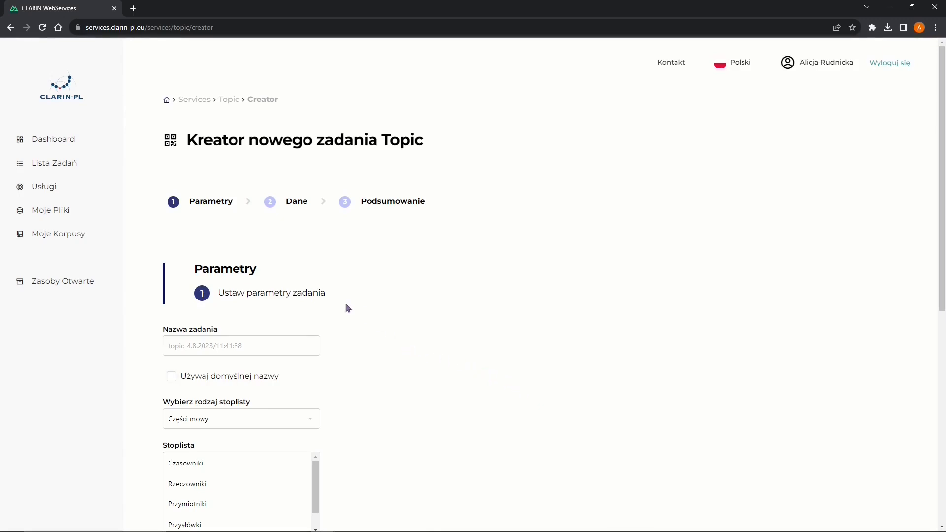
- Enable the default task name (Używaj domyślnej nazwy) for the new Topic task
left_click(201, 350)
left_click(170, 375)
left_click(172, 397)
scroll(331, 357, "down", 3)
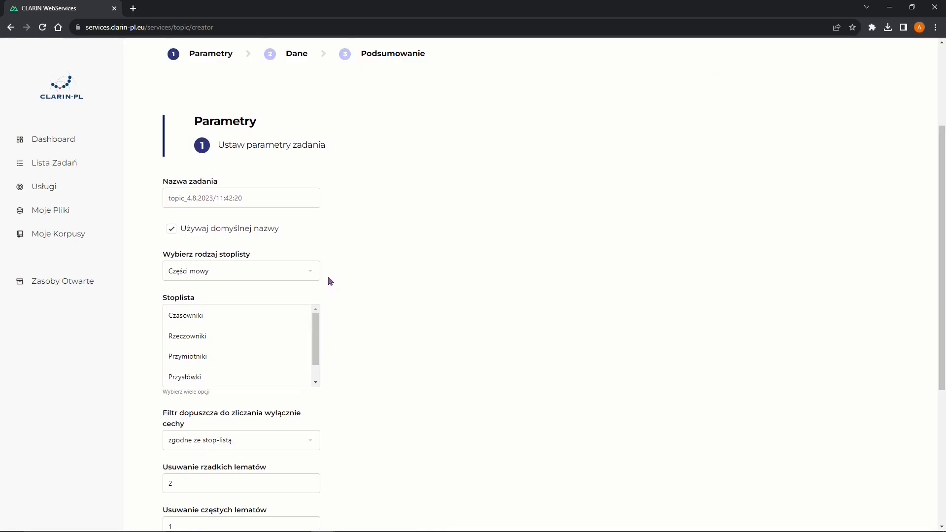
- Try the stoplist type Wyrazy w różnych formach gramatycznych and switch back to Części mowy
left_click(312, 274)
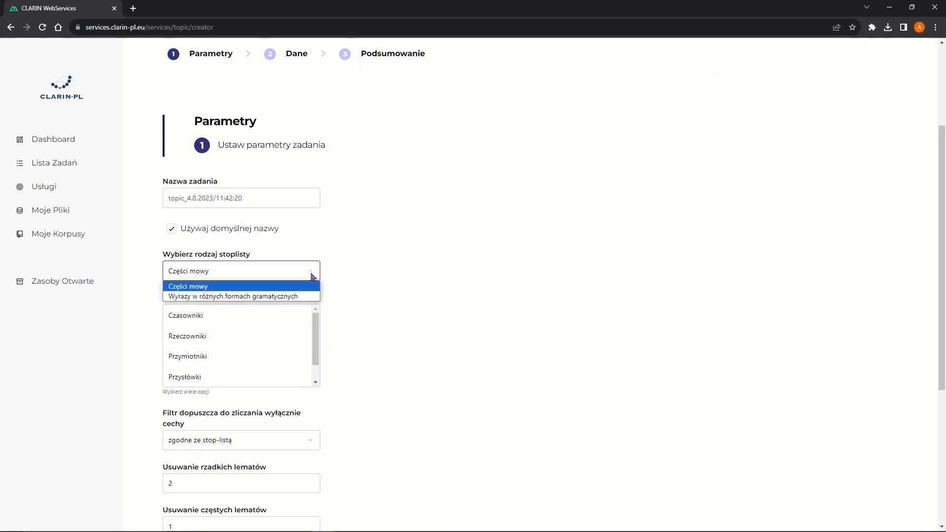
left_click(270, 297)
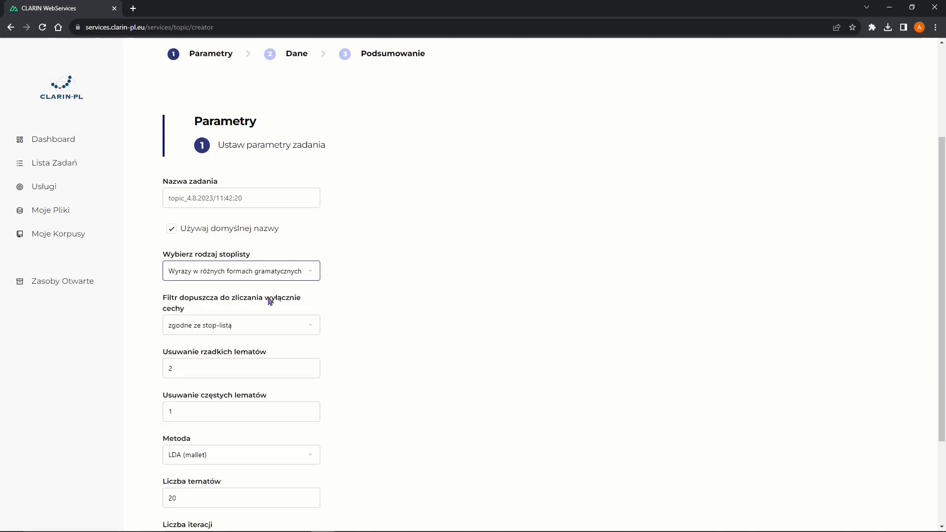
left_click(318, 278)
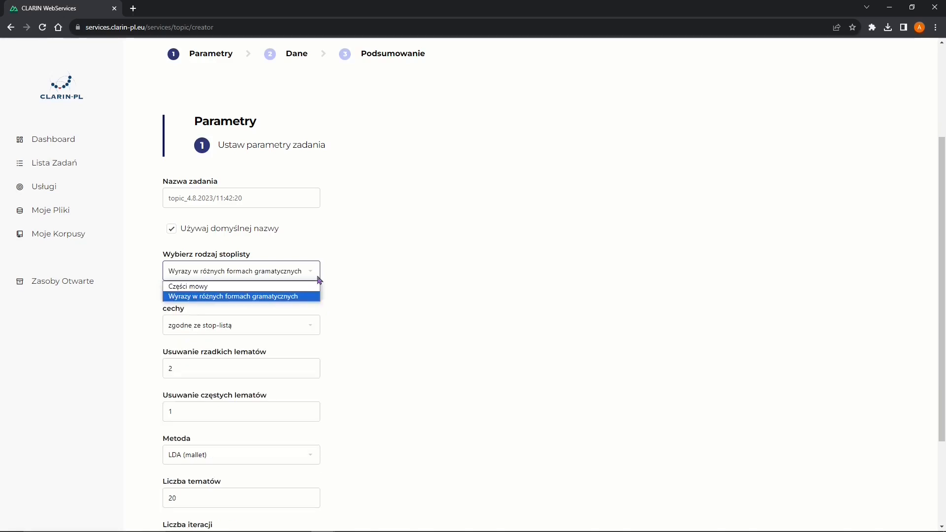
left_click(286, 287)
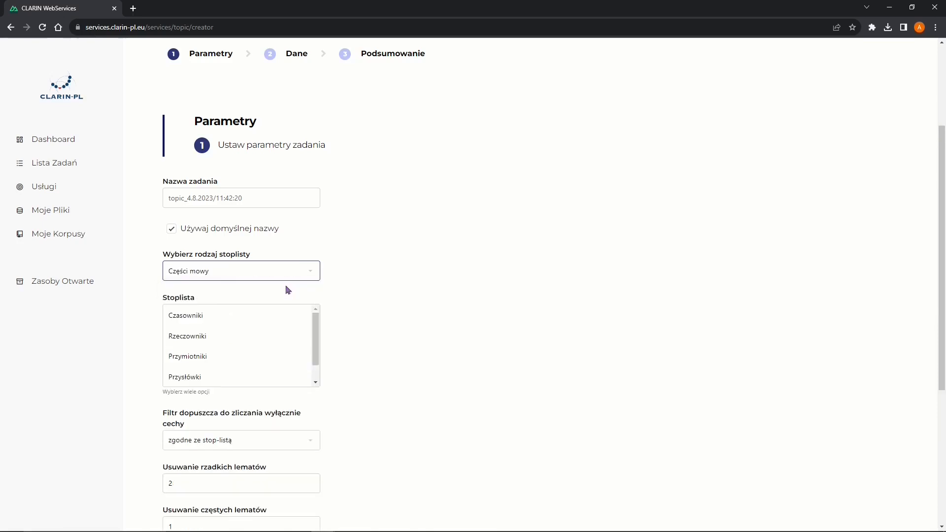
- Select Przysłówki in the Stoplista and set the counted-features filter to spoza stop-listy
scroll(268, 343, "down", 2)
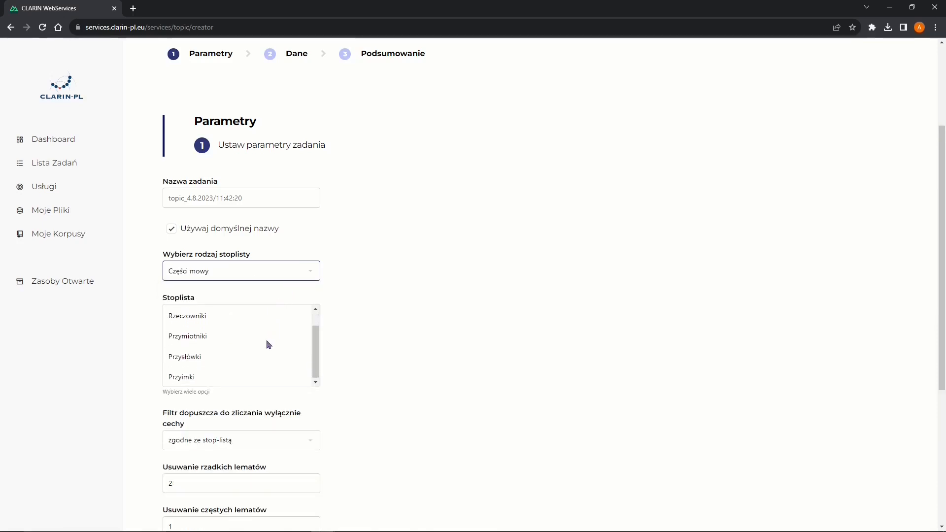
scroll(274, 319, "up", 1)
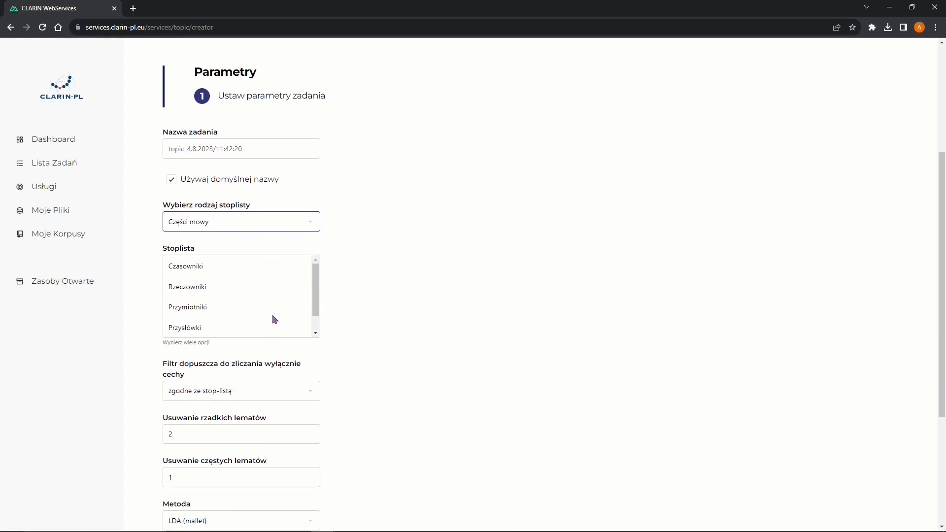
left_click(215, 333)
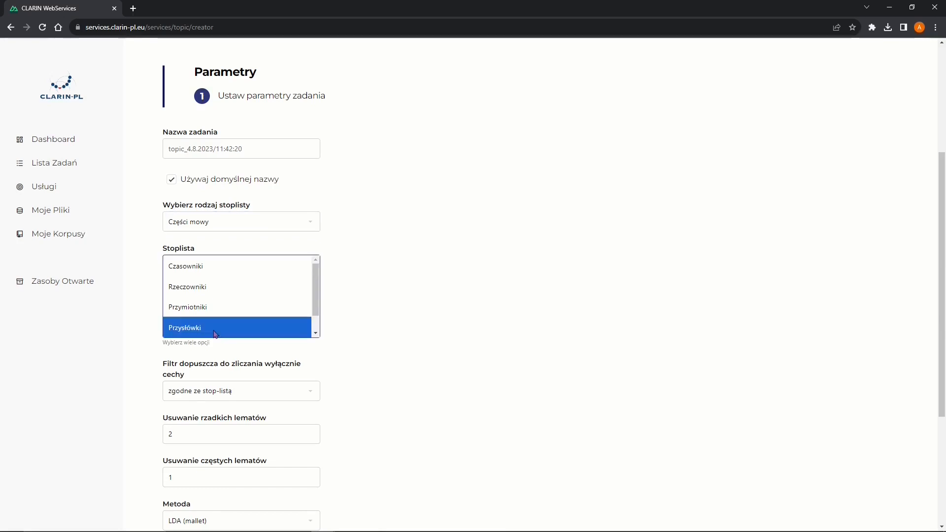
left_click(245, 388)
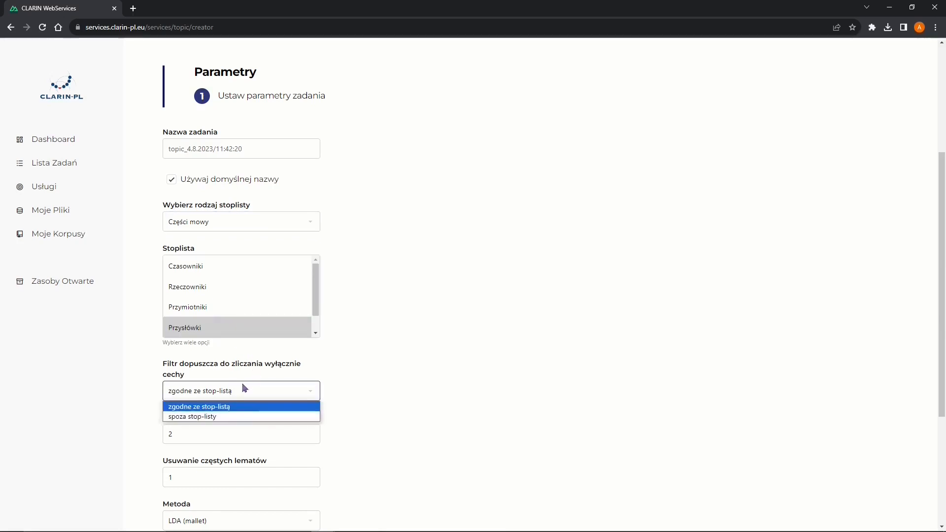
left_click(226, 407)
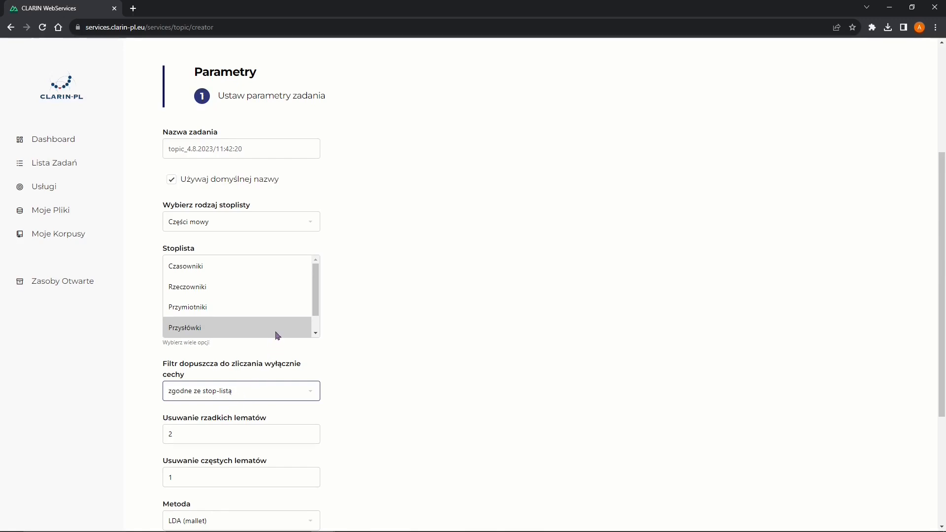
left_click(262, 395)
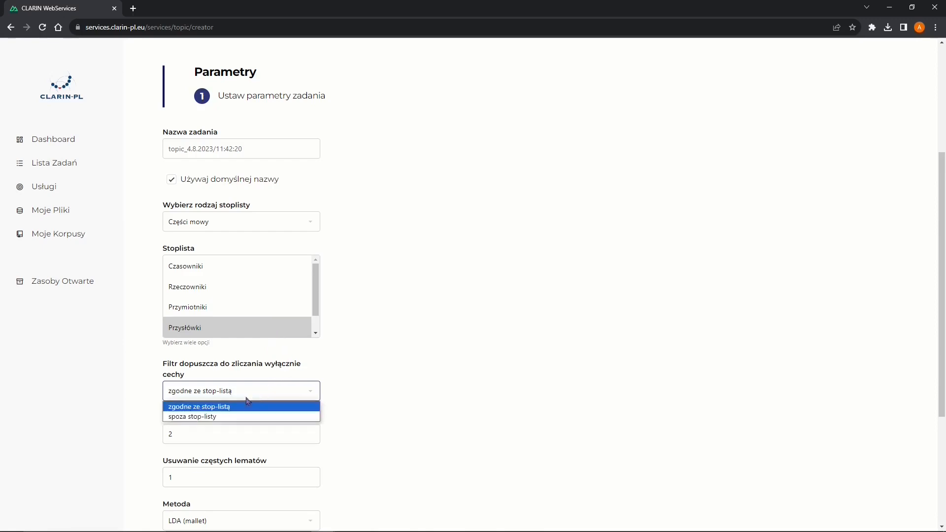
left_click(220, 417)
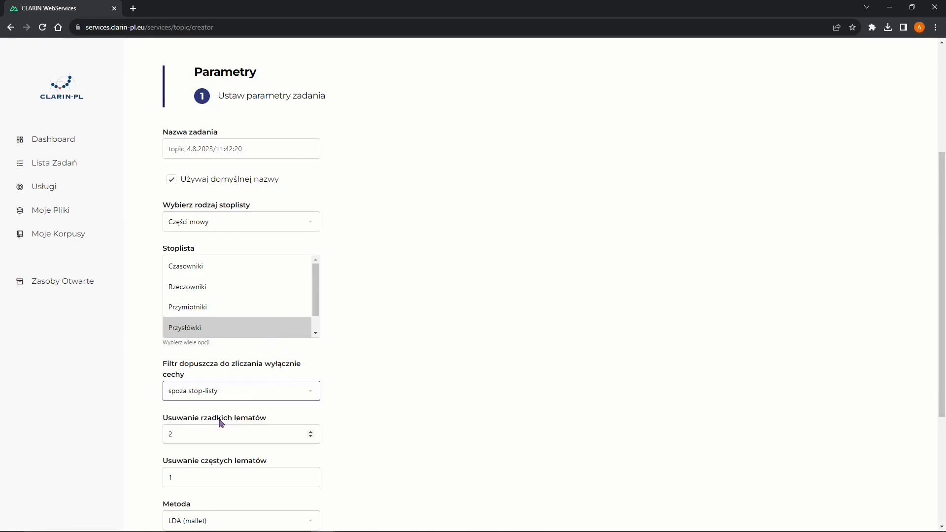
- Extend the Stoplista selection to include Rzeczowniki and Przymiotniki along with Przysłówki
left_click(265, 327)
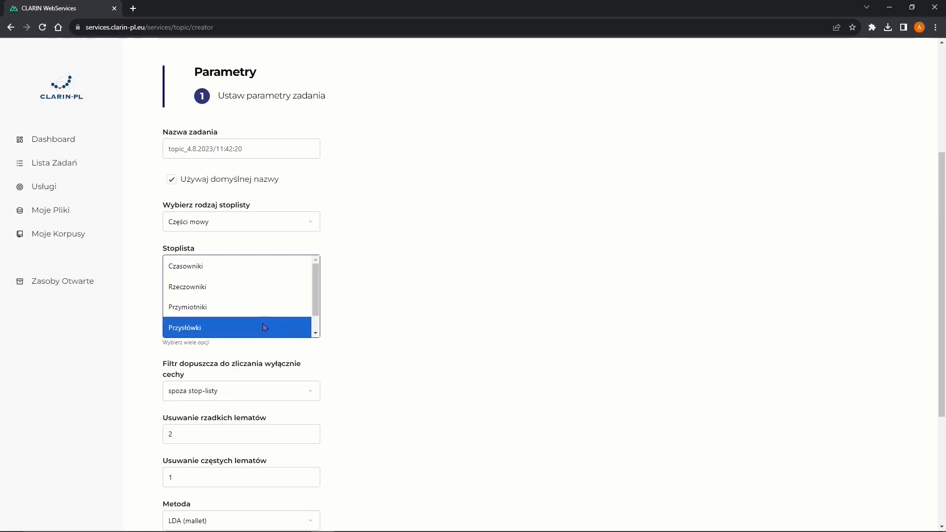
left_click(245, 291, "ctrl")
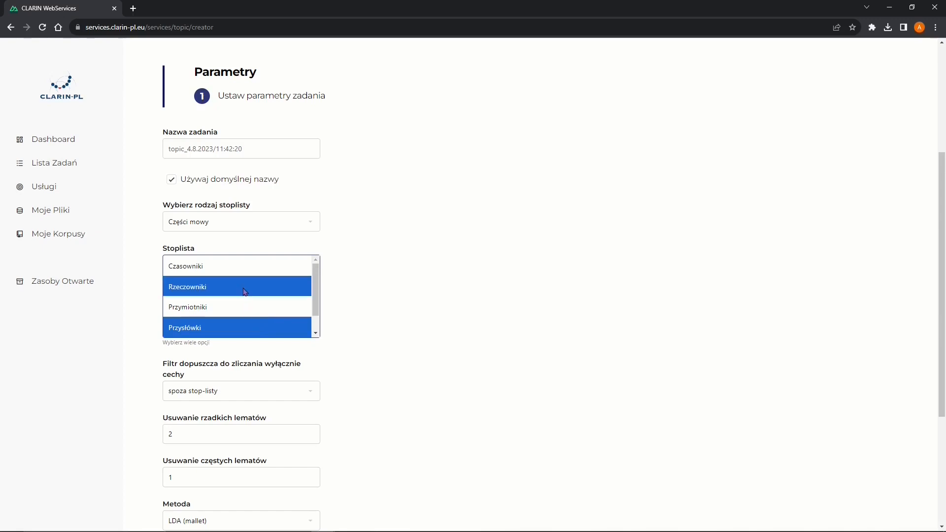
left_click(240, 311, "ctrl")
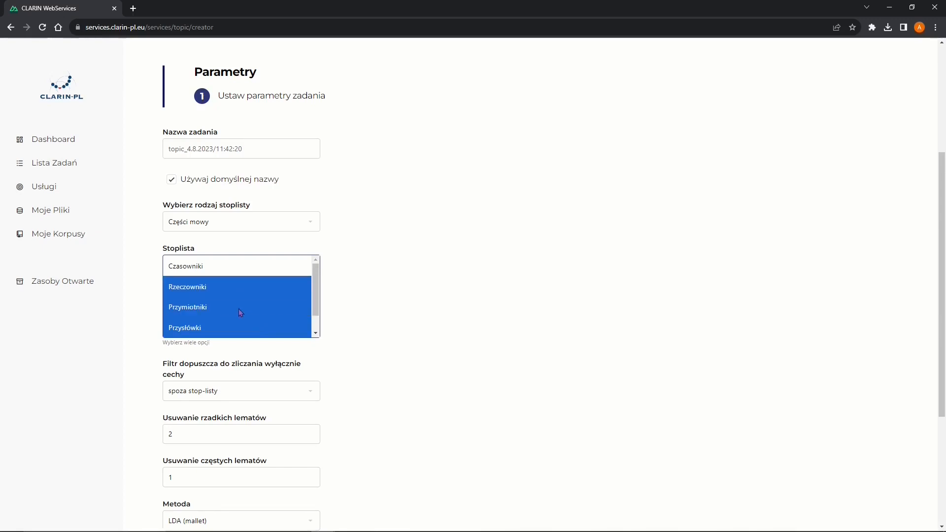
- Set the rare lemma removal threshold (Usuwanie rzadkich lematów) to 3
scroll(239, 308, "down", 3)
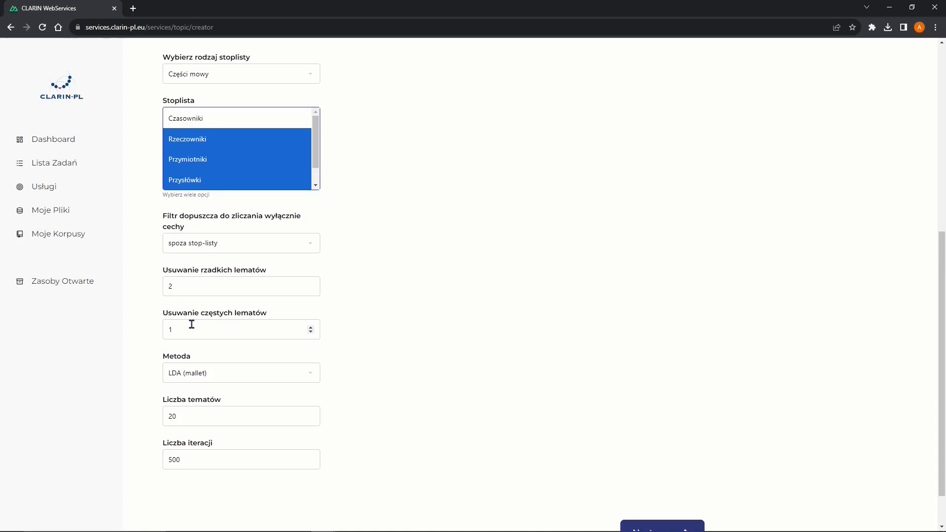
left_click(311, 284)
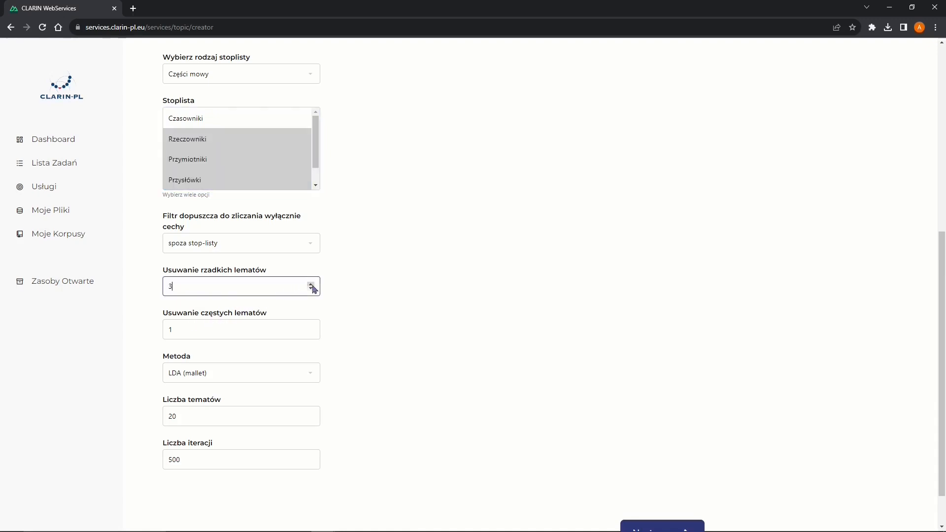
left_click(312, 290)
key("Up")
- Review the topic count, iteration count and method options, keep LDA (mallet), and proceed to the input data stage (Dane)
left_click(300, 415)
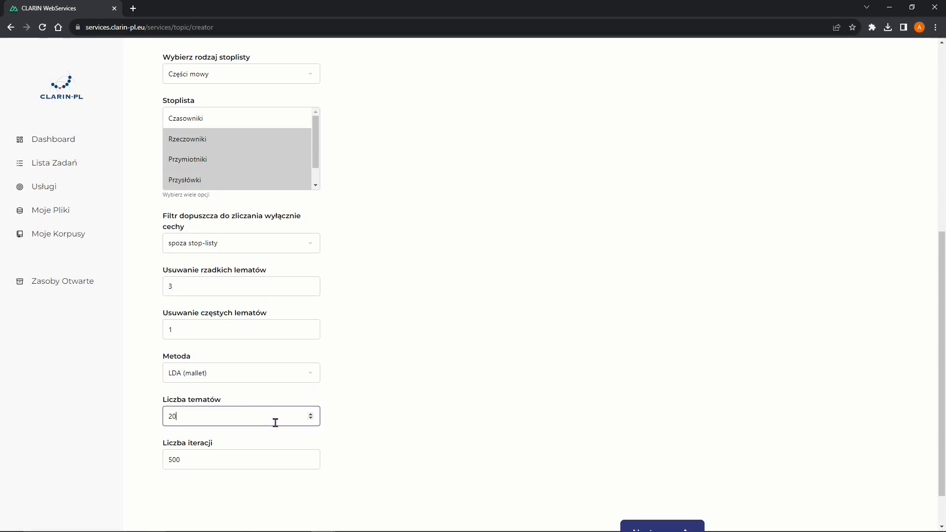
left_click(262, 459)
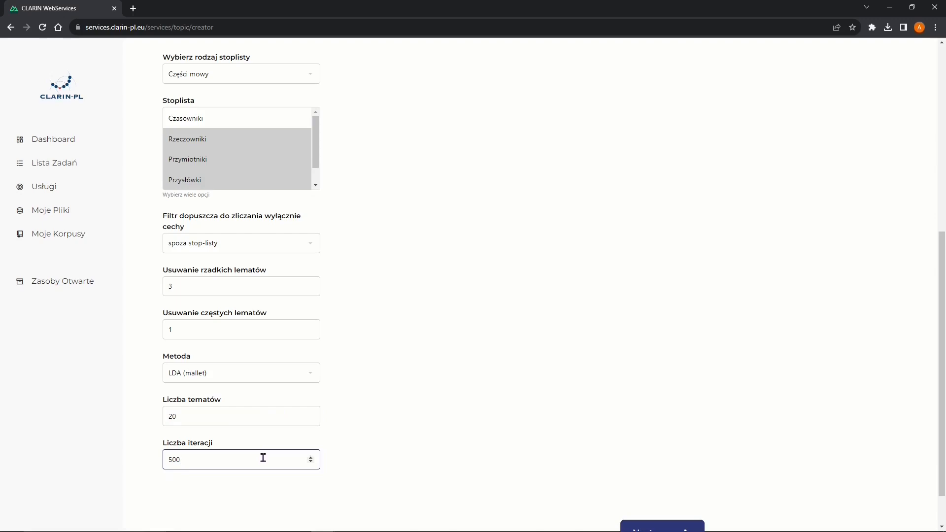
left_click(310, 376)
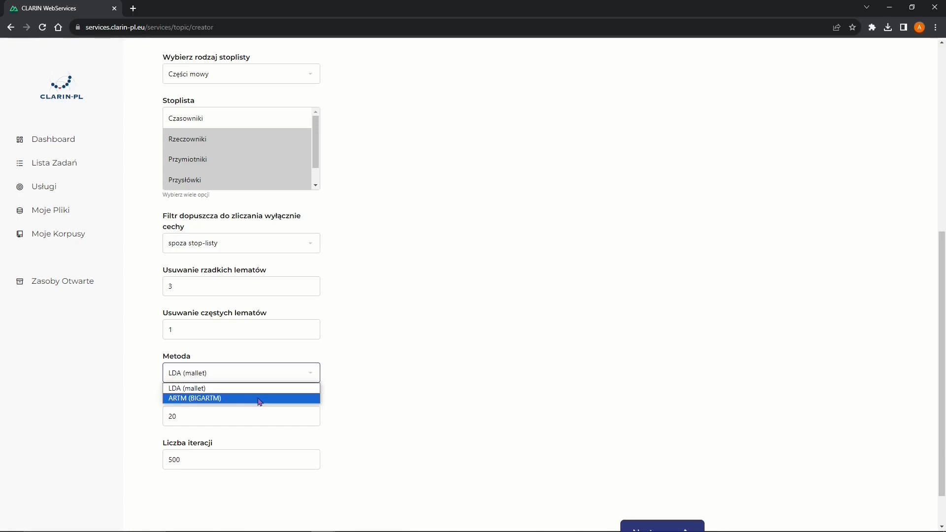
left_click(428, 335)
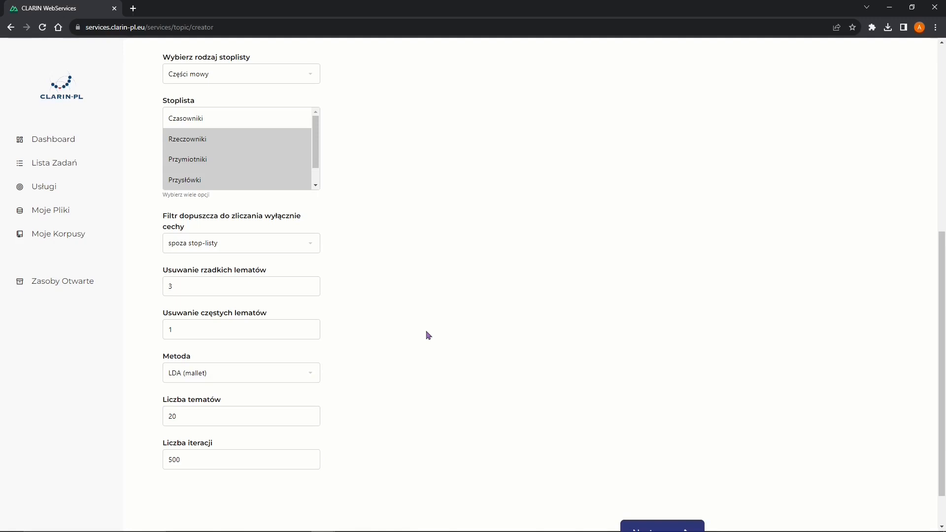
scroll(428, 335, "down", 1)
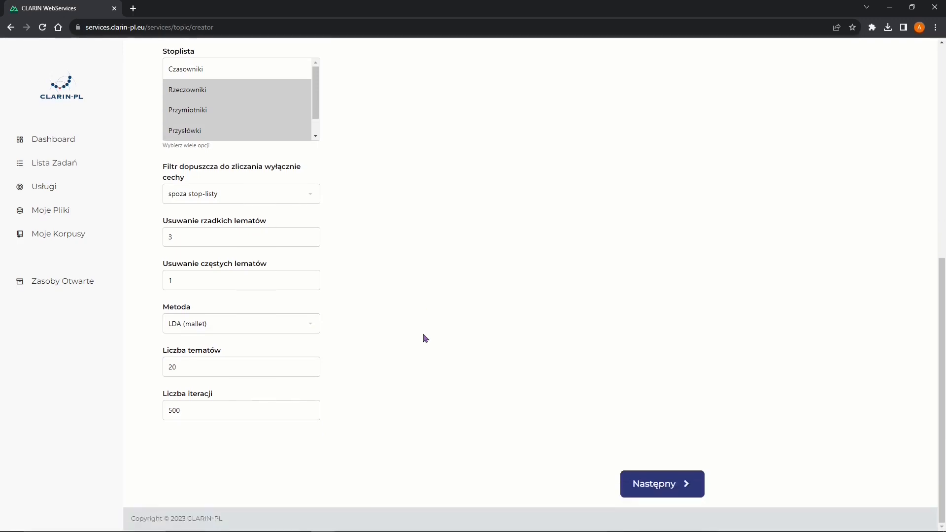
left_click(639, 493)
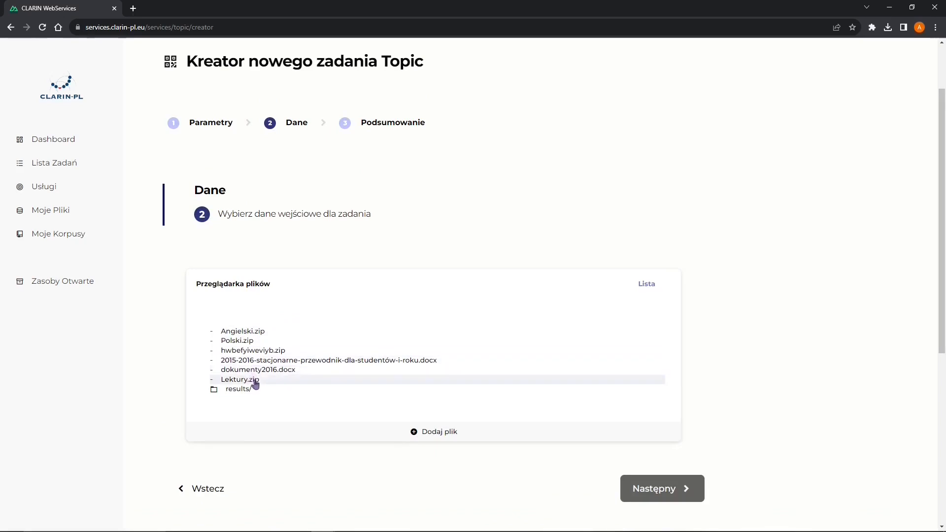
- Look at the upload area for adding a new zip archive and close it
left_click(430, 432)
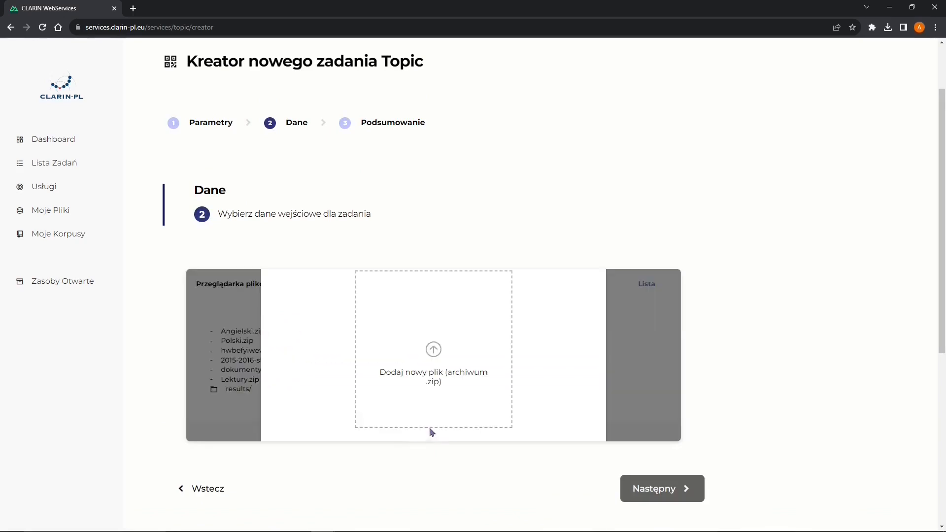
left_click(434, 363)
left_click(242, 420)
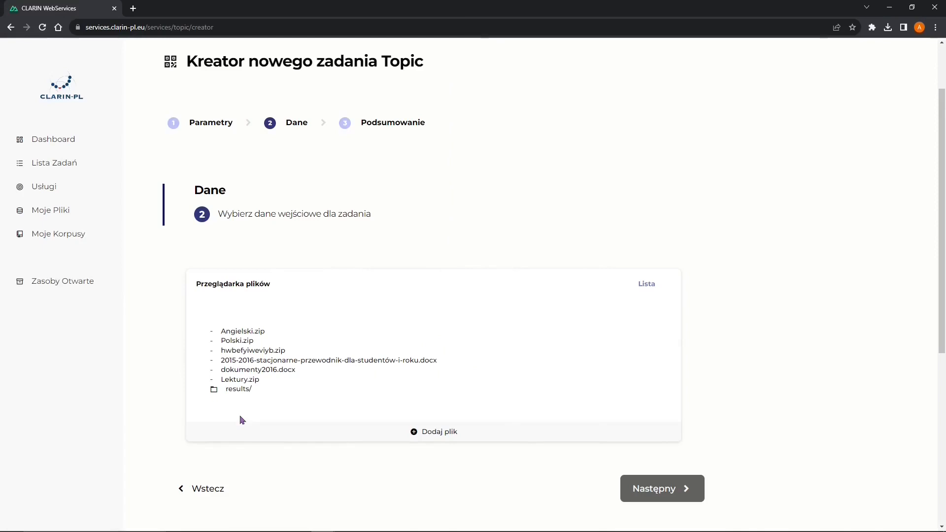
- Choose Lektury.zip as the input data and run the Topic task from the summary
left_click(254, 380)
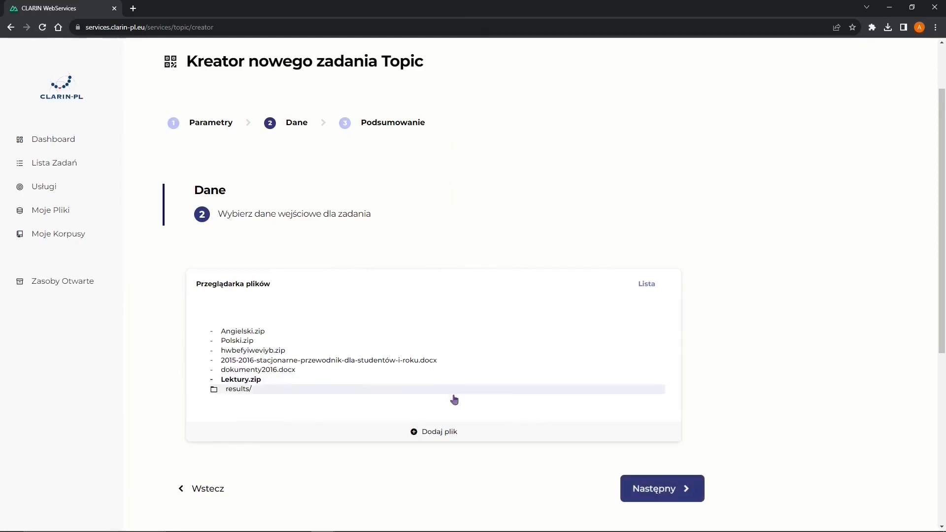
left_click(670, 493)
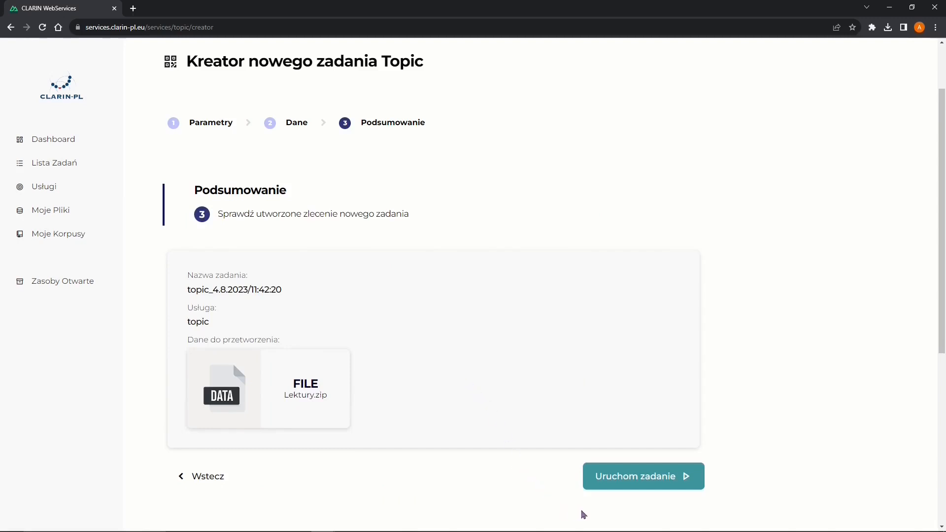
left_click(637, 480)
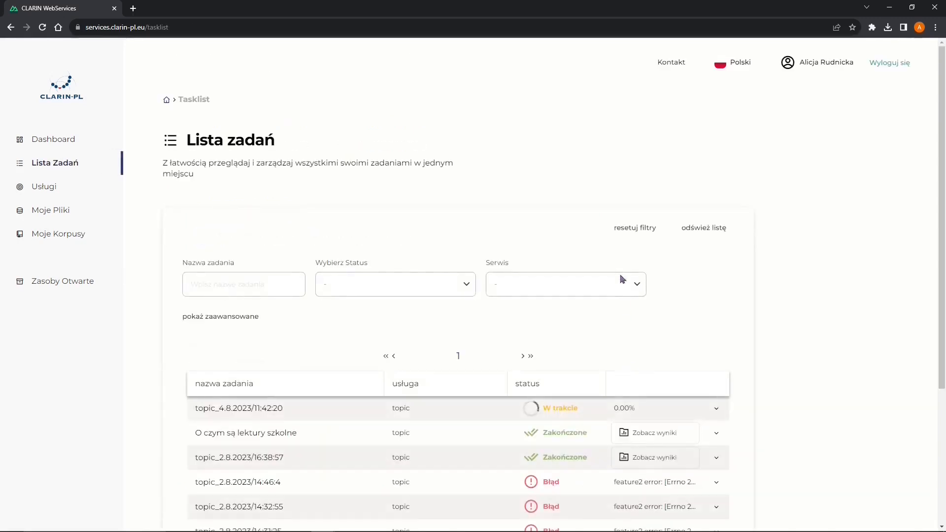
- Open the results of the topic_4.8.2023/11:51:30 task and download its zip archive
scroll(584, 257, "down", 1)
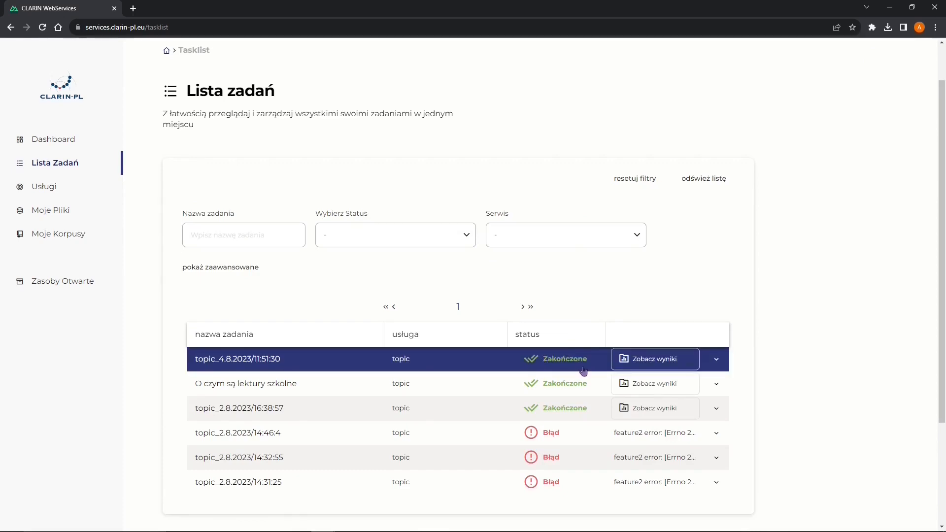
left_click(665, 365)
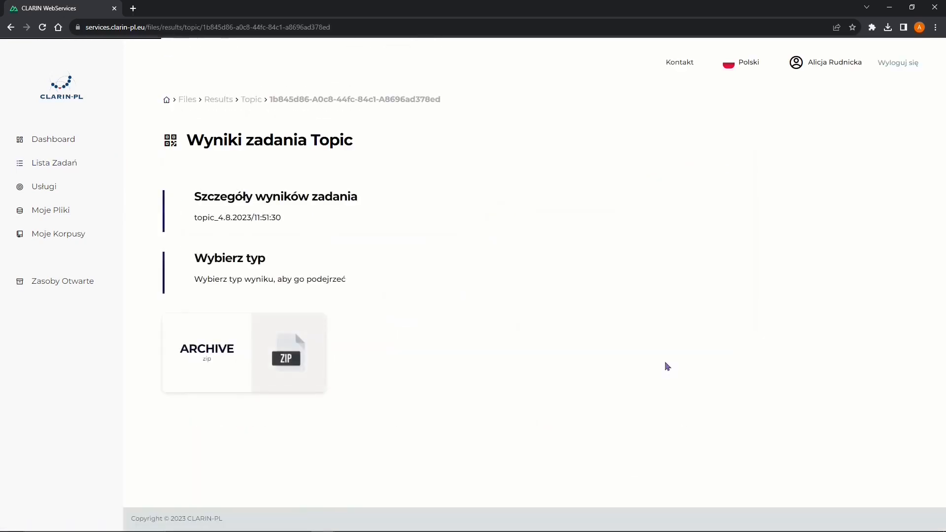
left_click(257, 349)
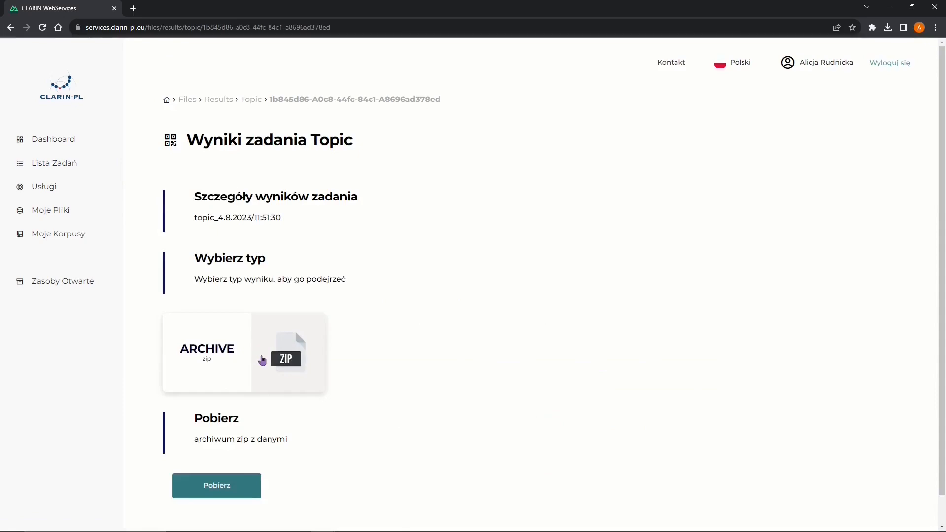
left_click(240, 495)
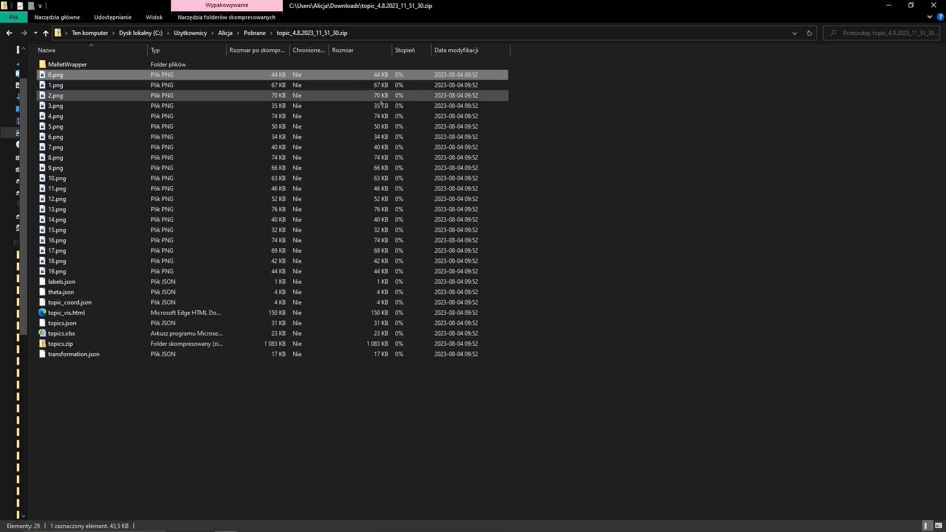
- Inspect the 0.png image, topics.xlsx and topics.json entries in the downloaded archive and return to the browser
double_click(335, 77)
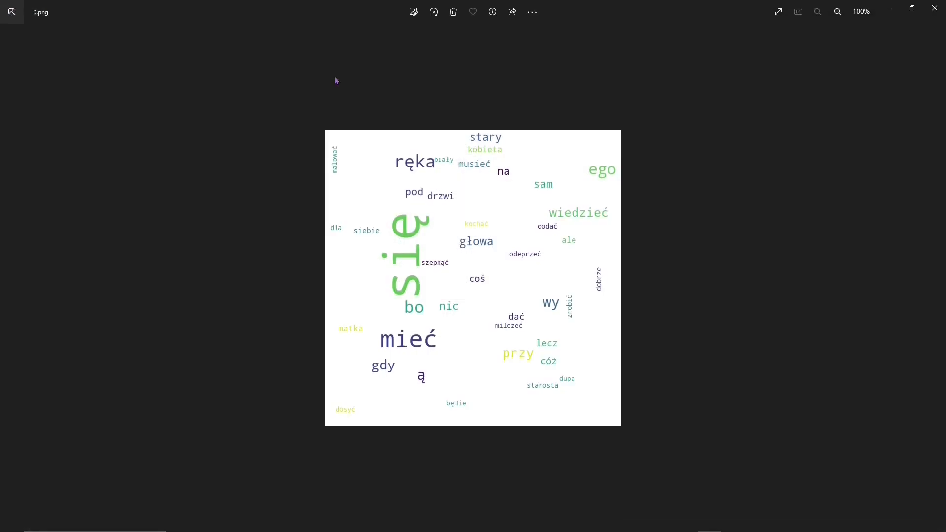
key("alt+F4")
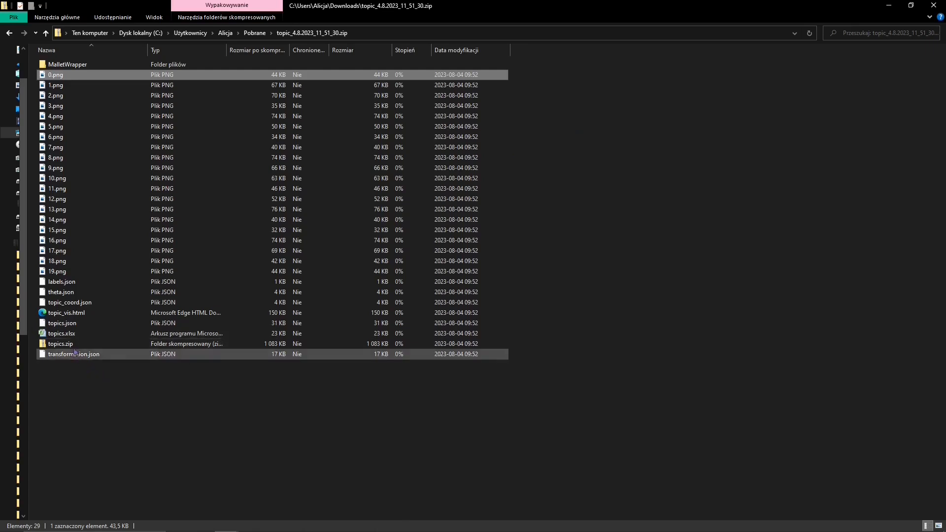
left_click(75, 334)
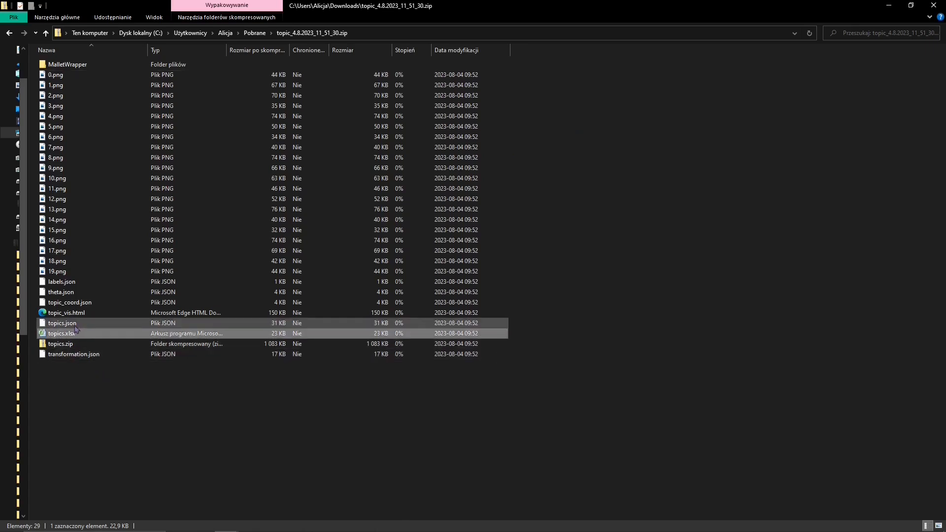
left_click(75, 327)
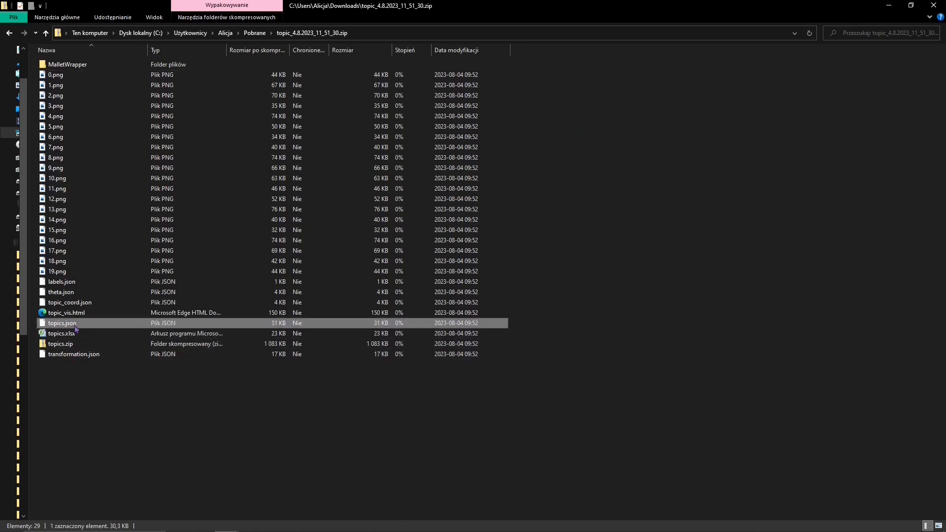
key("alt+Tab")
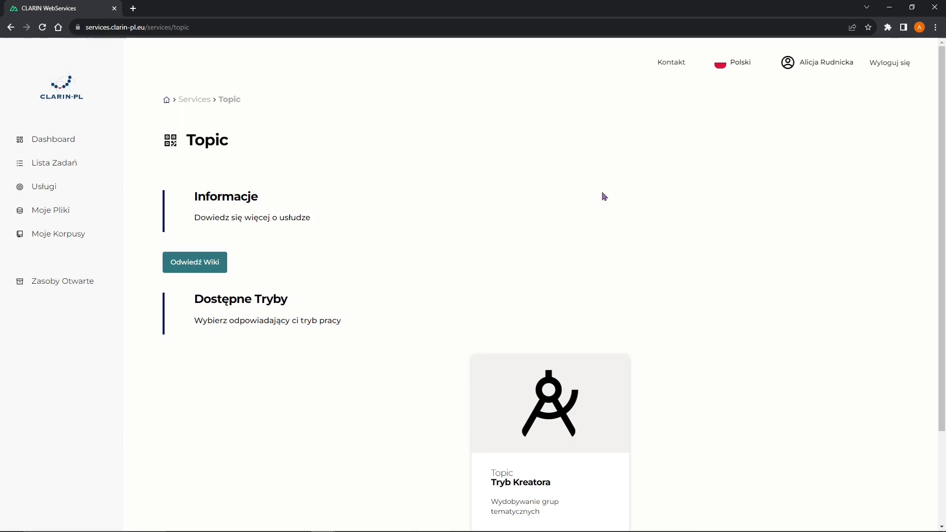